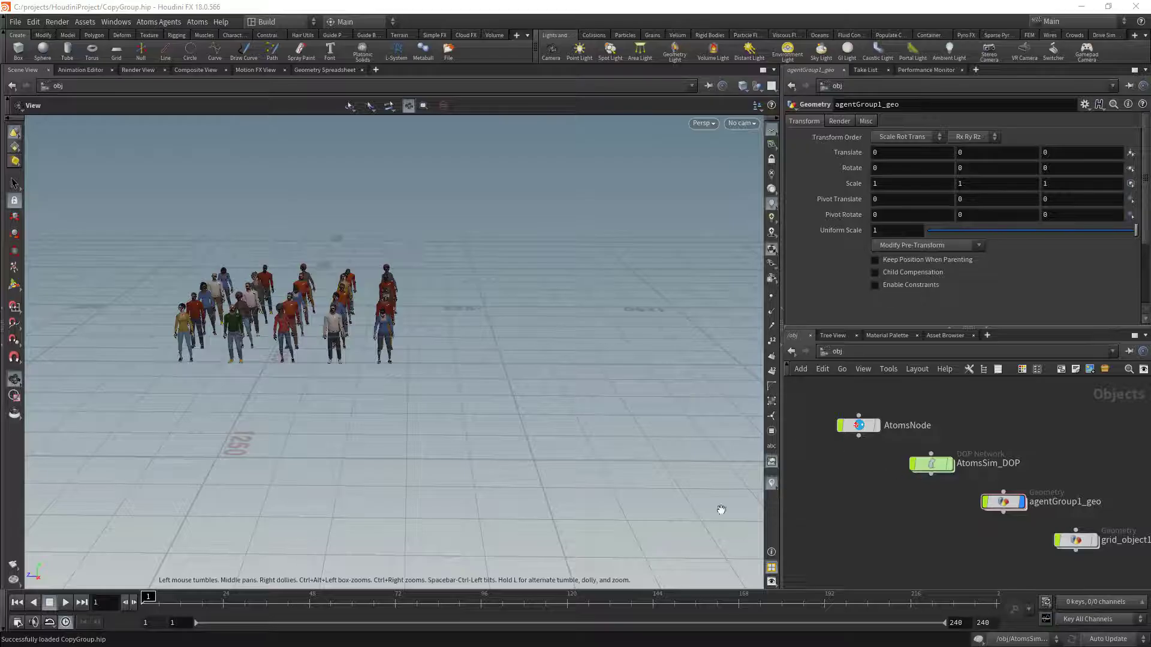
Play the crowd animation, stop it, rewind to the first frame and reframe the view.
{"action": "left_click", "coordinate": [69, 606]}
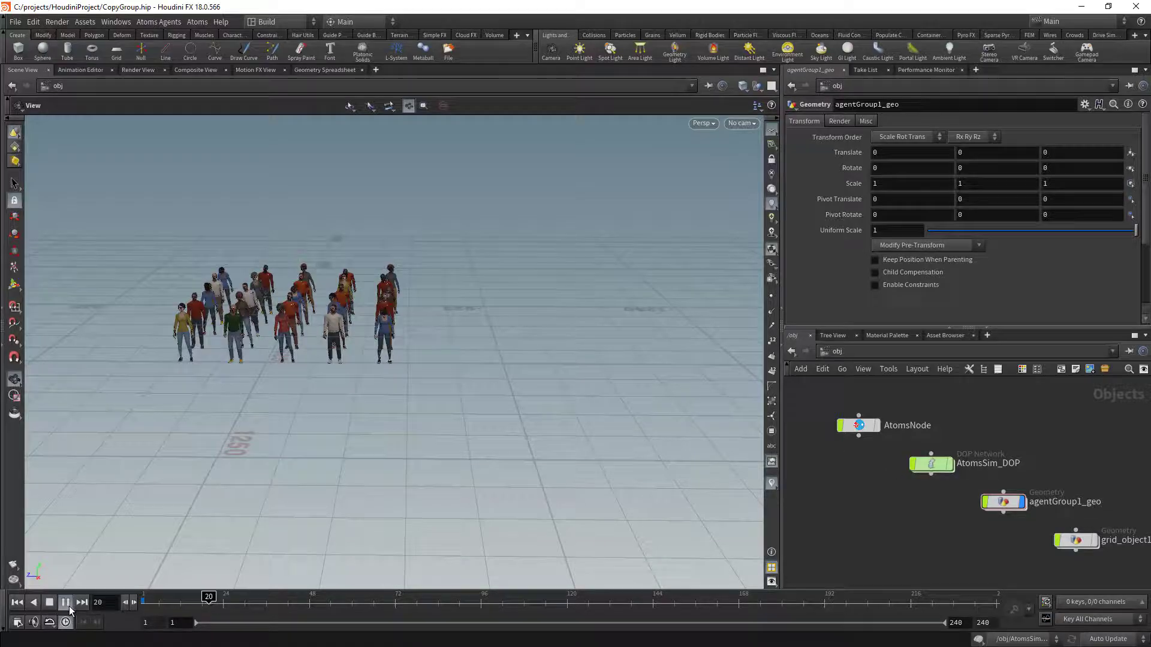
{"action": "left_click", "coordinate": [66, 602]}
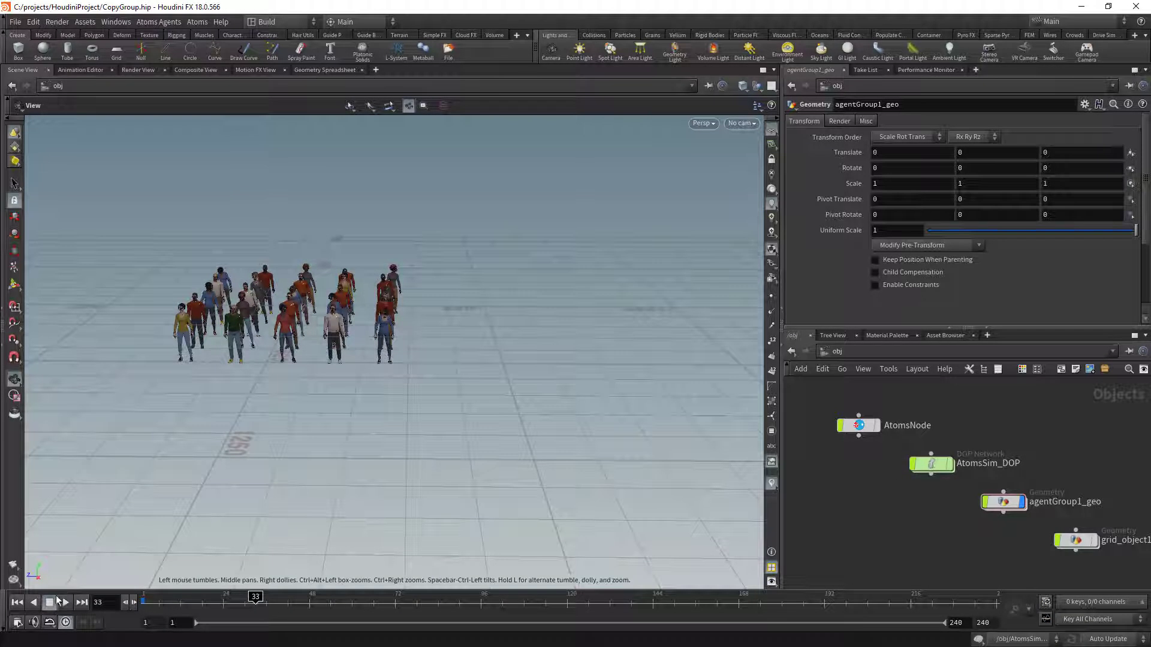
{"action": "left_click", "coordinate": [17, 603]}
{"action": "middle_click_drag", "start_coordinate": [335, 342], "coordinate": [354, 406]}
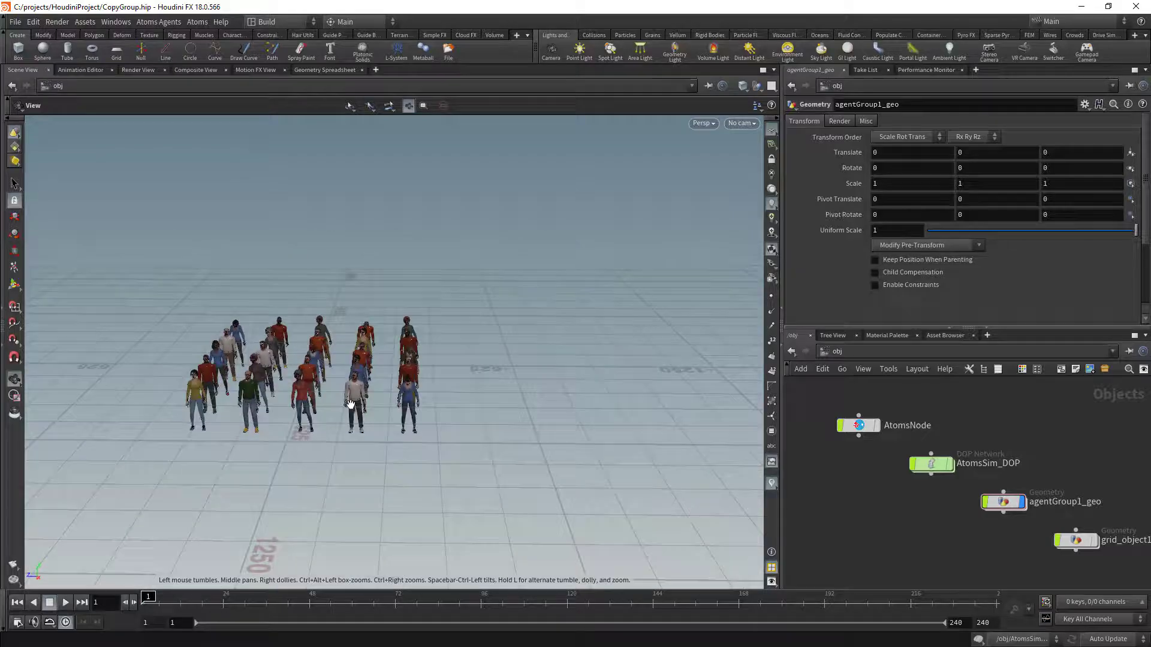
{"action": "scroll", "coordinate": [354, 405], "scroll_direction": "up", "scroll_amount": 3}
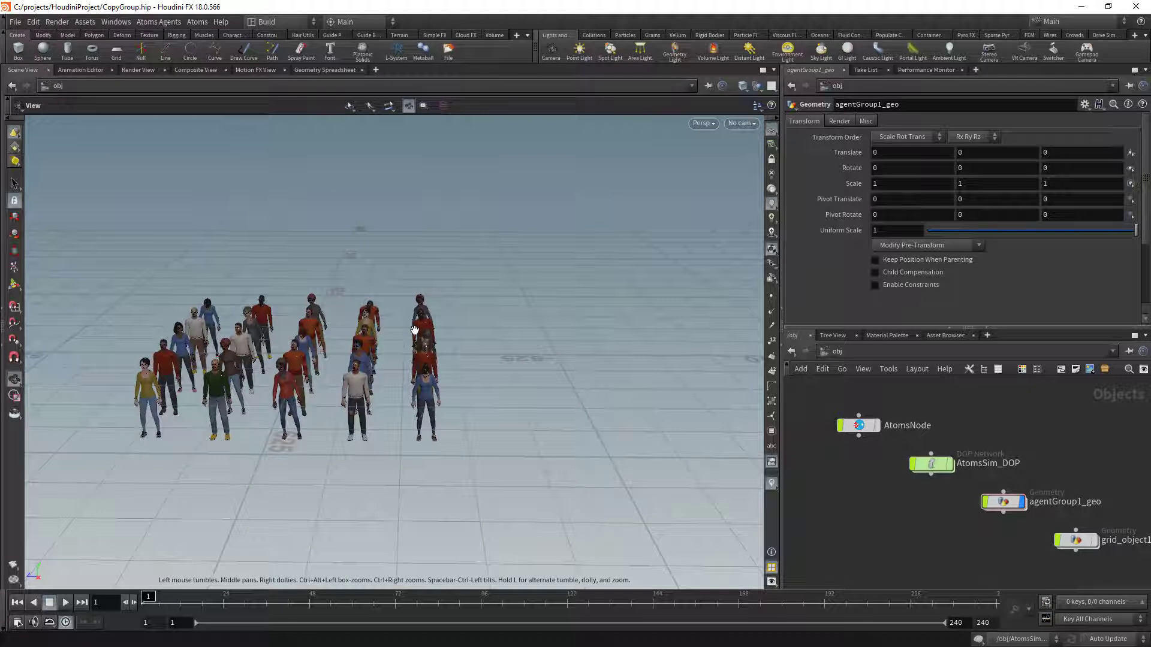
{"action": "scroll", "coordinate": [479, 419], "scroll_direction": "down", "scroll_amount": 3}
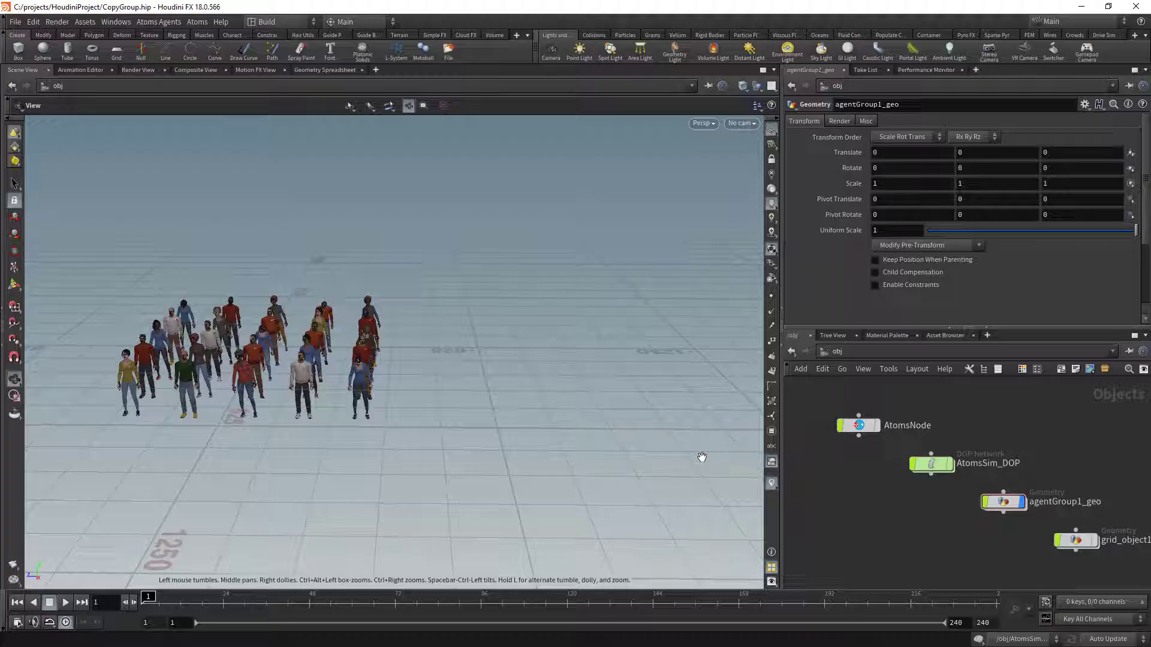
{"action": "middle_click_drag", "start_coordinate": [1081, 511], "coordinate": [960, 458]}
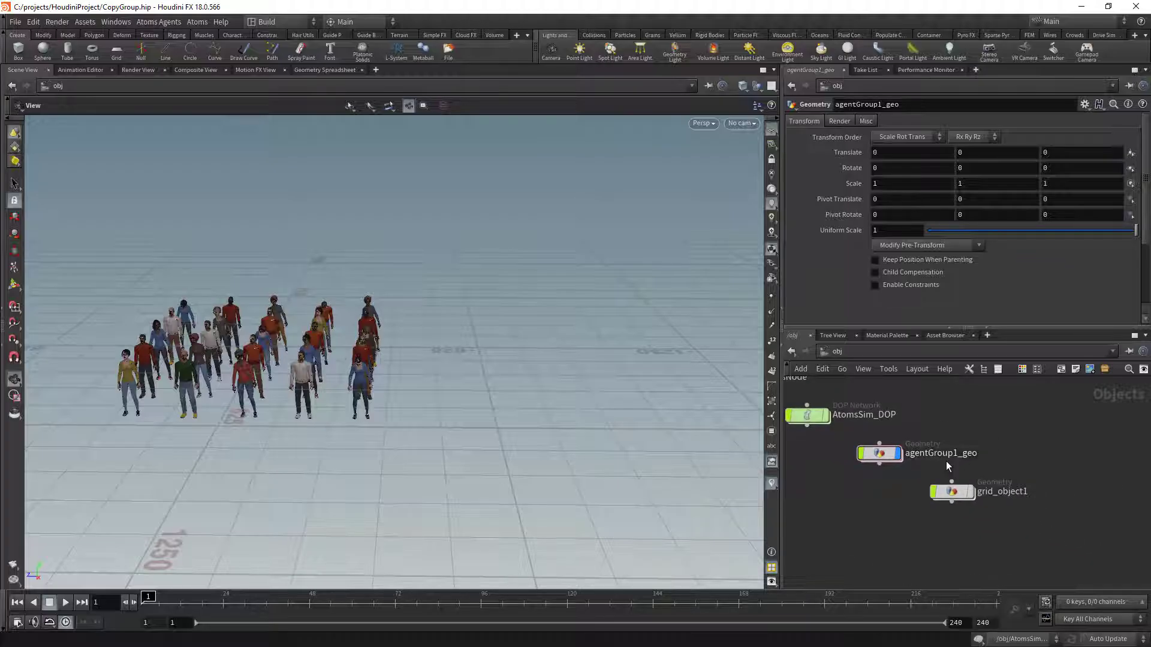
Create a new agent group from the Atoms menu and enter agentGroup2_geo.
{"action": "left_click", "coordinate": [198, 23]}
{"action": "mouse_move", "coordinate": [206, 137]}
{"action": "left_click", "coordinate": [338, 218]}
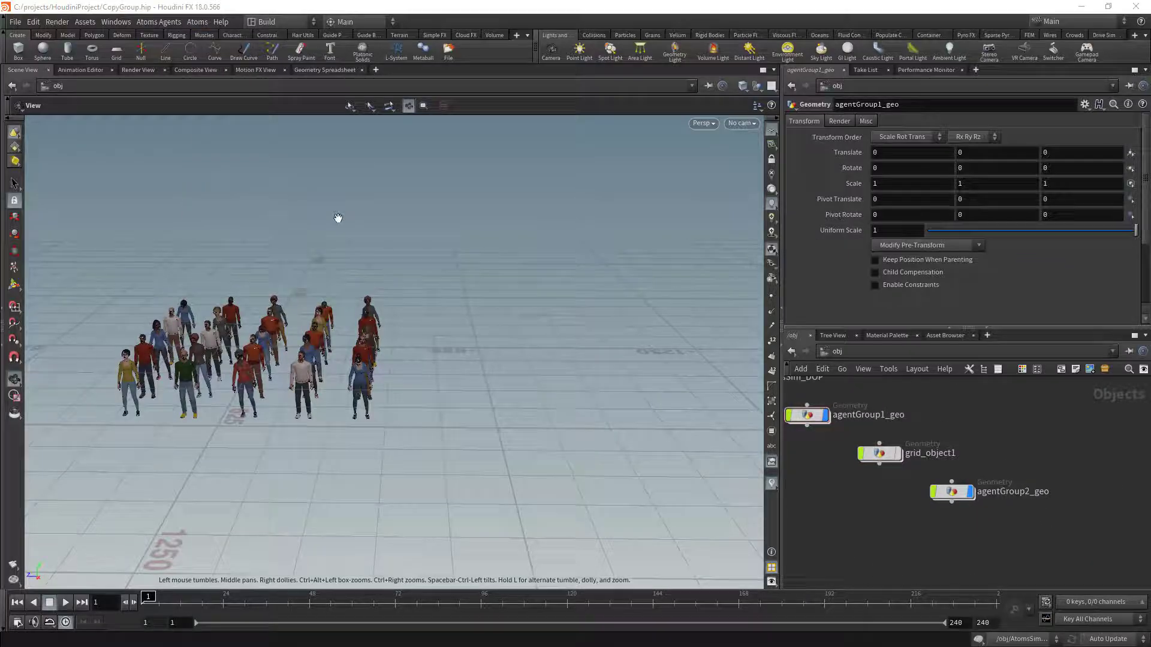
{"action": "double_click", "coordinate": [952, 491]}
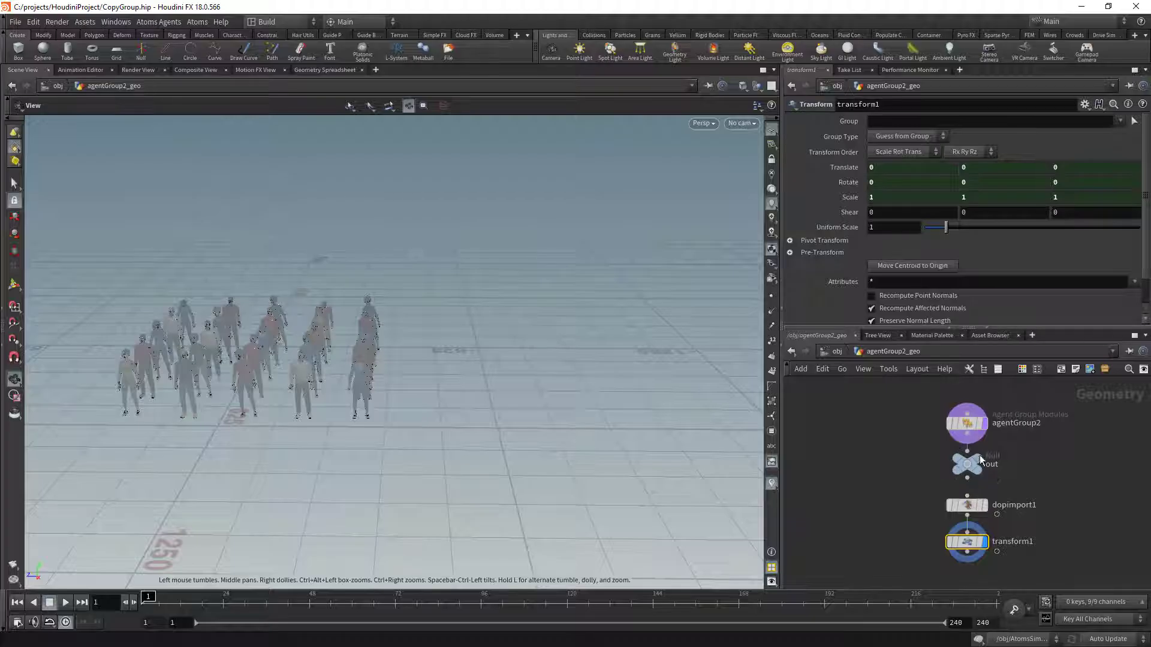
Add a groupCopy module to agentGroup2 with agentGroup set to agentGroup1.
{"action": "left_click", "coordinate": [966, 423]}
{"action": "left_click", "coordinate": [892, 139]}
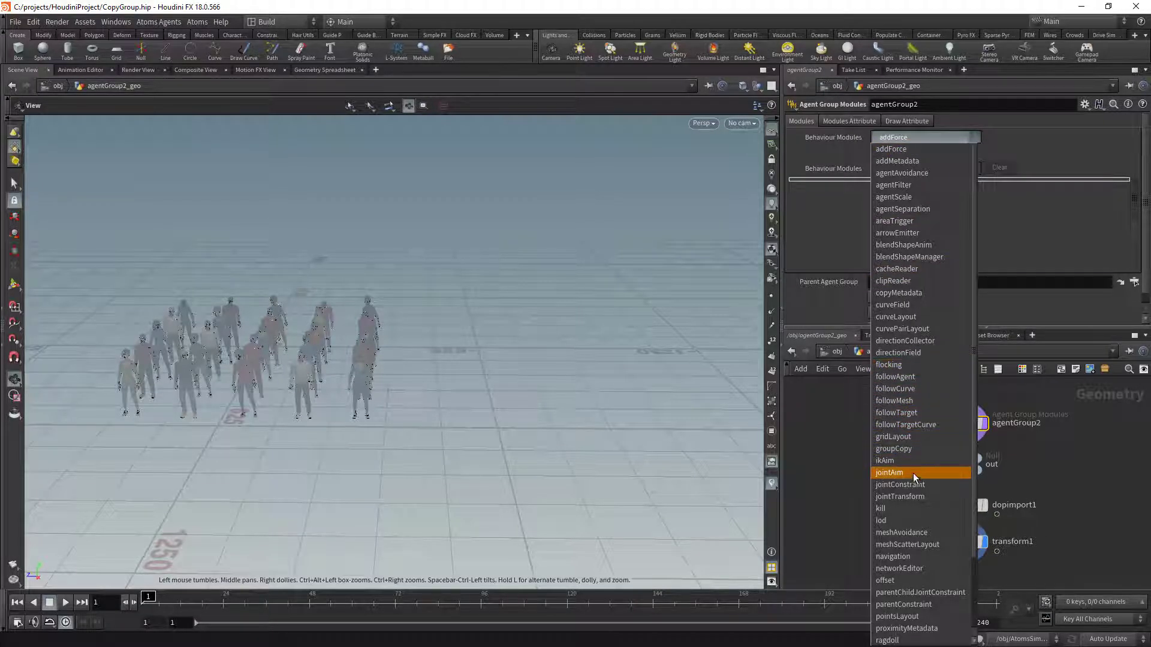
{"action": "left_click", "coordinate": [912, 448]}
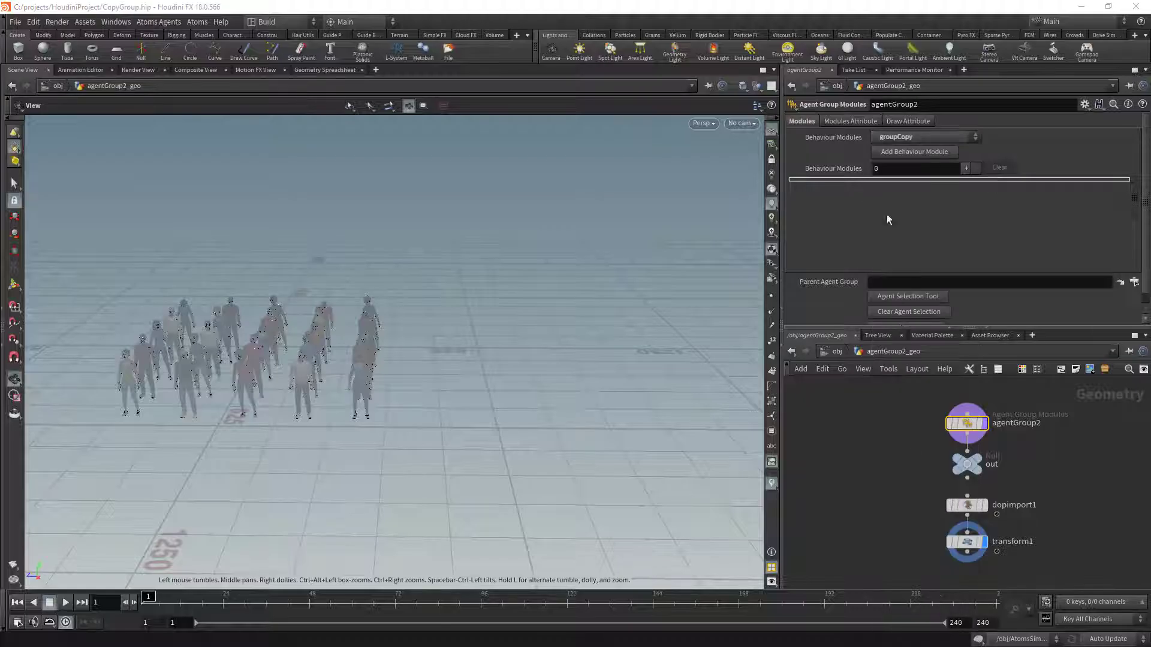
{"action": "left_click", "coordinate": [900, 157]}
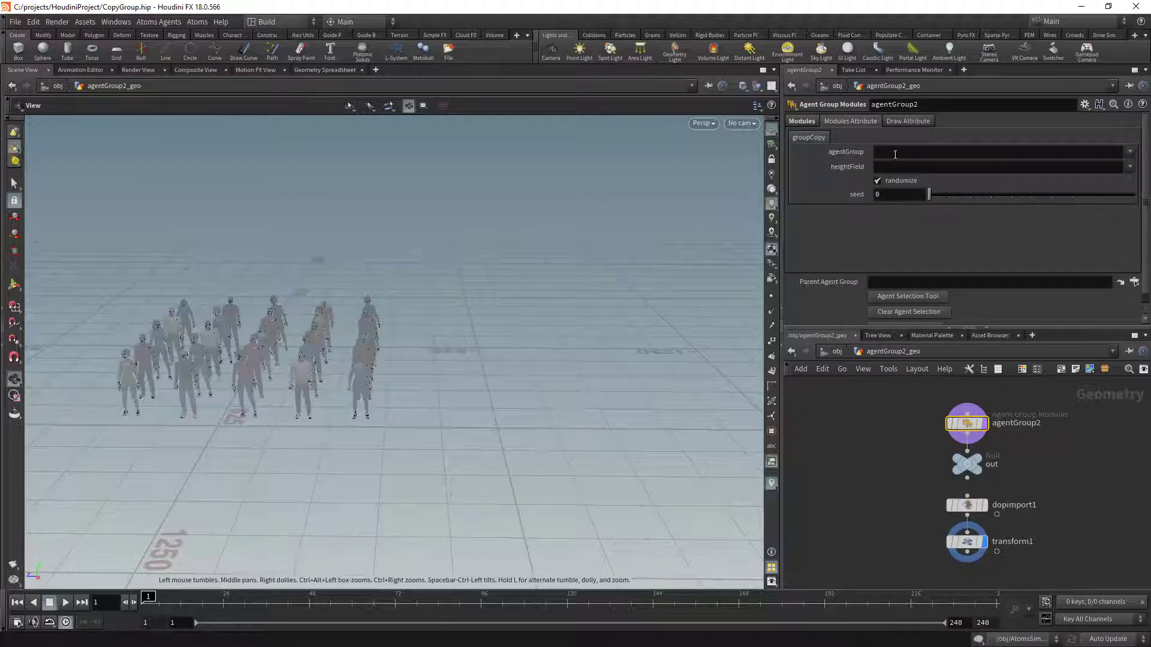
{"action": "left_click", "coordinate": [1129, 154]}
{"action": "left_click", "coordinate": [1101, 166]}
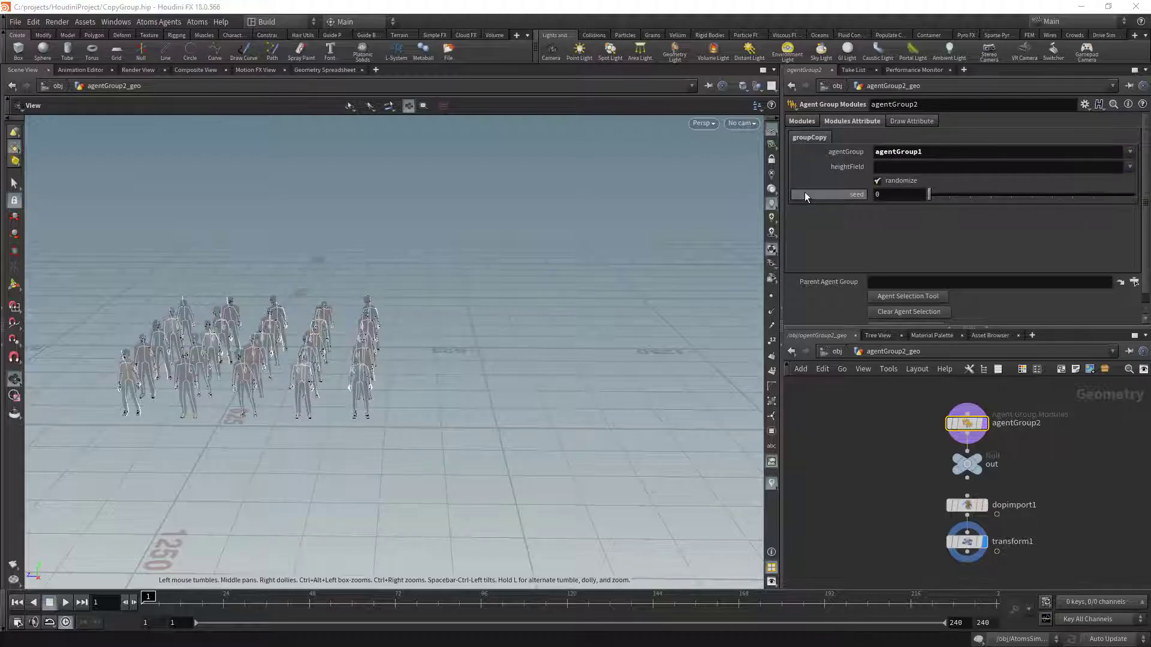
{"action": "left_click", "coordinate": [831, 354]}
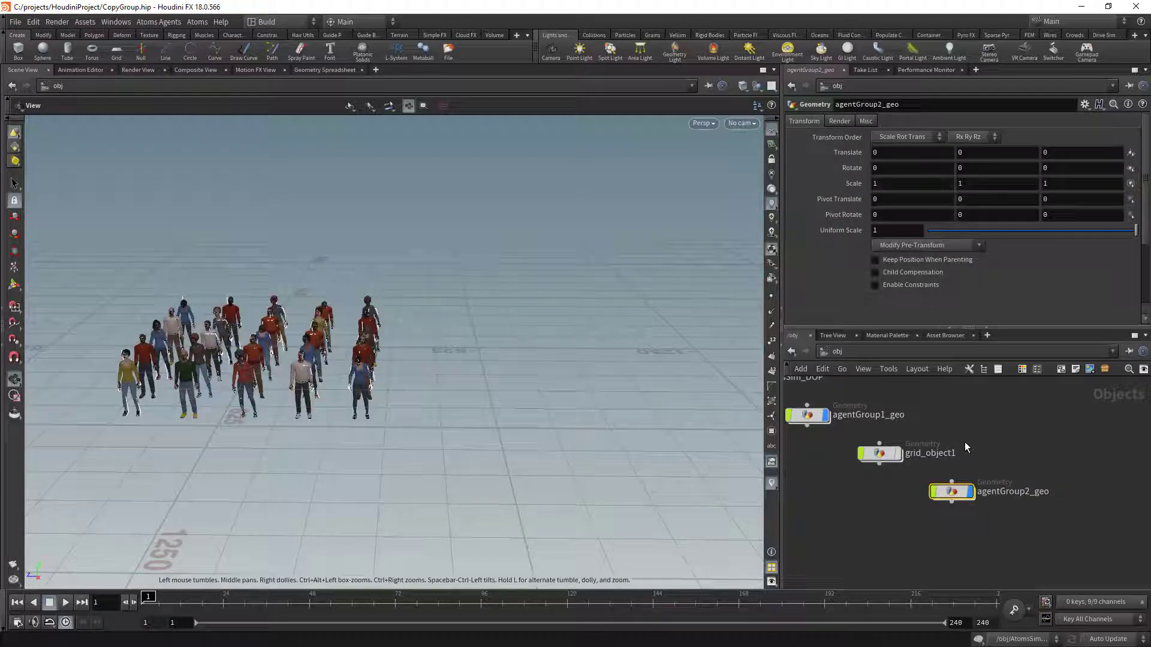
Move the copied crowd to Translate Z -856.444 and set its Draw Mode to Variations.
{"action": "left_click", "coordinate": [14, 217]}
{"action": "left_click_drag", "start_coordinate": [216, 350], "coordinate": [515, 350]}
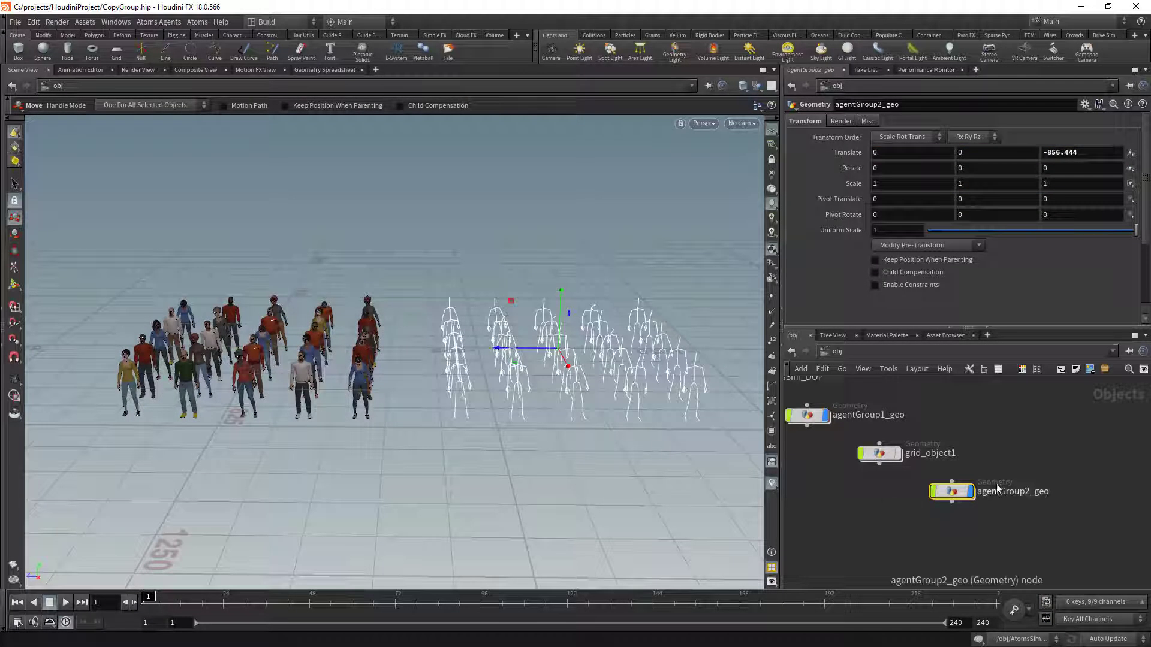
{"action": "double_click", "coordinate": [953, 492]}
{"action": "left_click", "coordinate": [899, 138]}
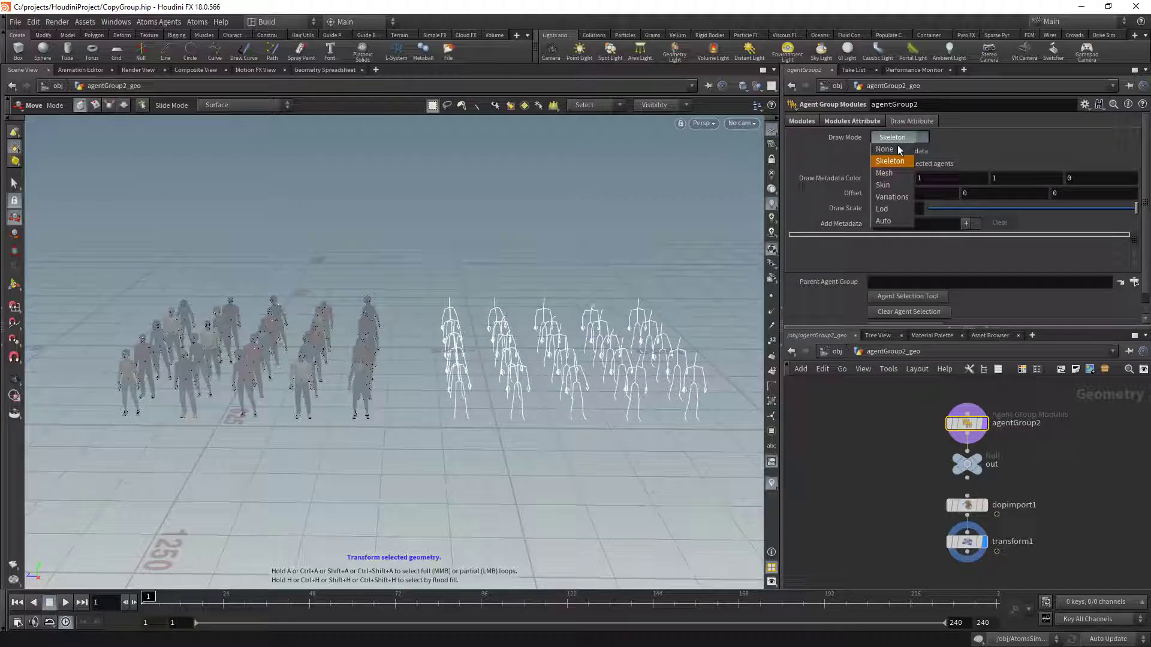
{"action": "left_click", "coordinate": [889, 195]}
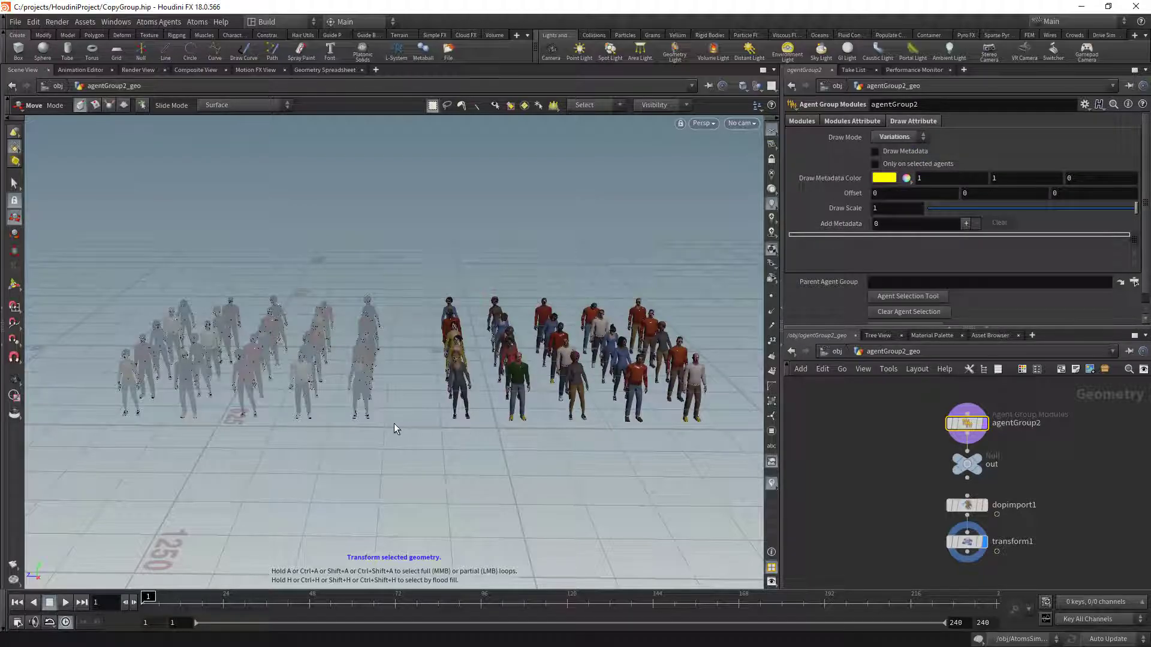
Go back to object level and orbit the view around both crowds from higher up.
{"action": "key", "text": "u"}
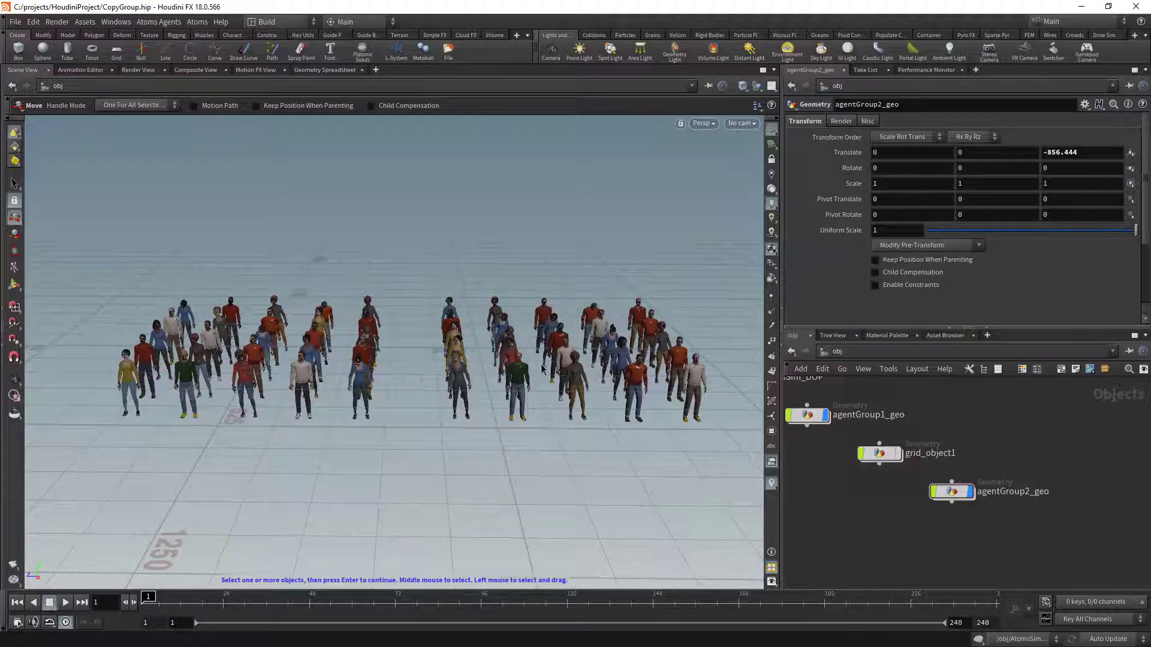
{"action": "left_click_drag", "start_coordinate": [541, 368], "coordinate": [456, 398], "text": "alt"}
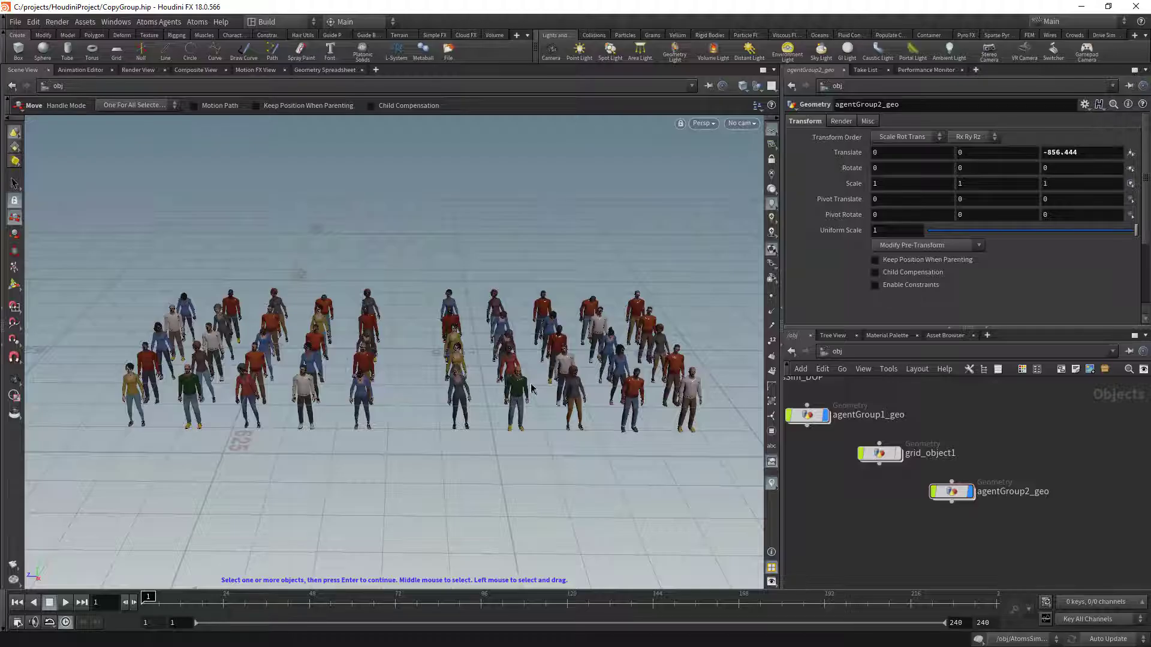
{"action": "left_click_drag", "start_coordinate": [252, 479], "coordinate": [149, 401], "text": "alt"}
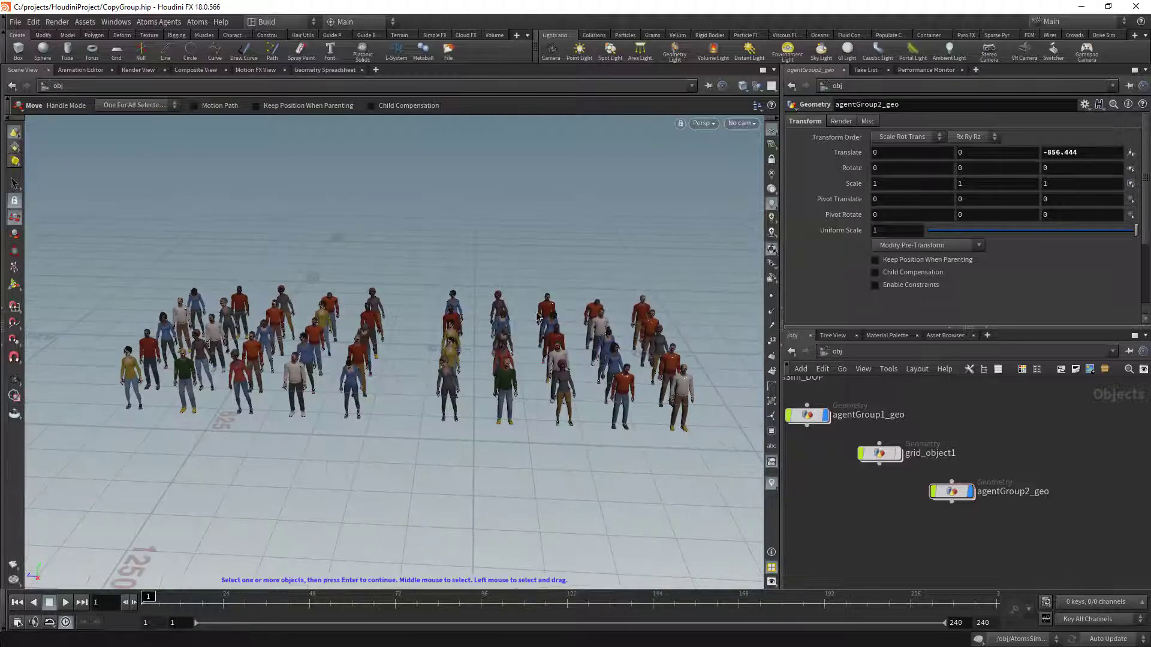
{"action": "double_click", "coordinate": [951, 491]}
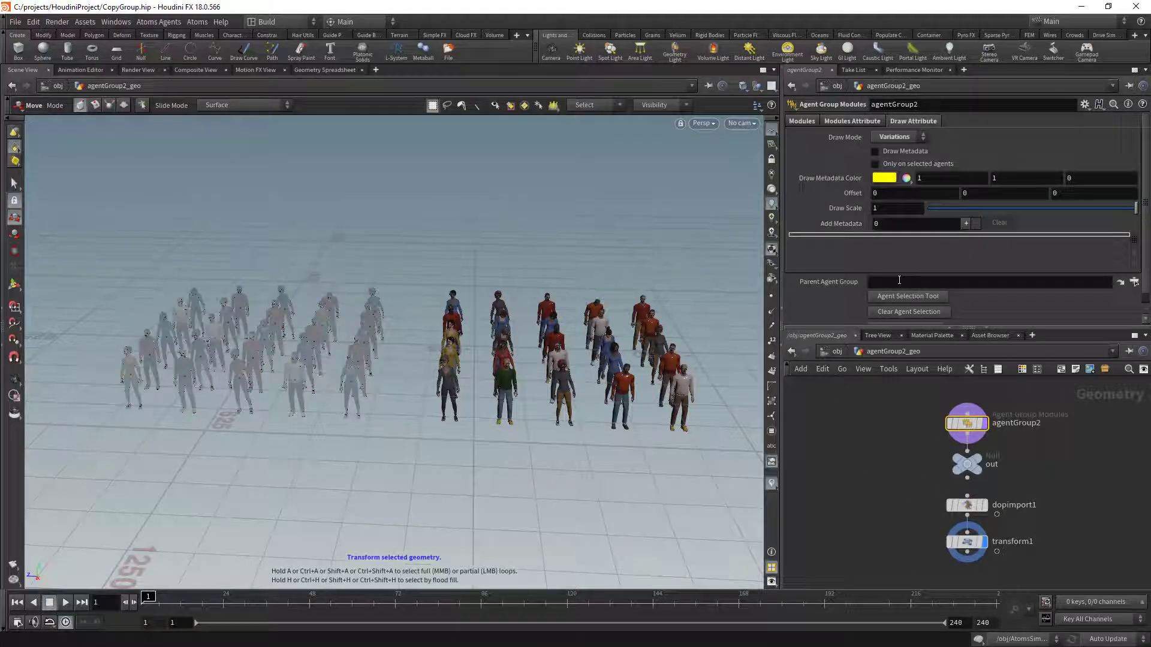
Keep randomize on in the groupCopy module and set its seed to 0.
{"action": "left_click", "coordinate": [855, 121]}
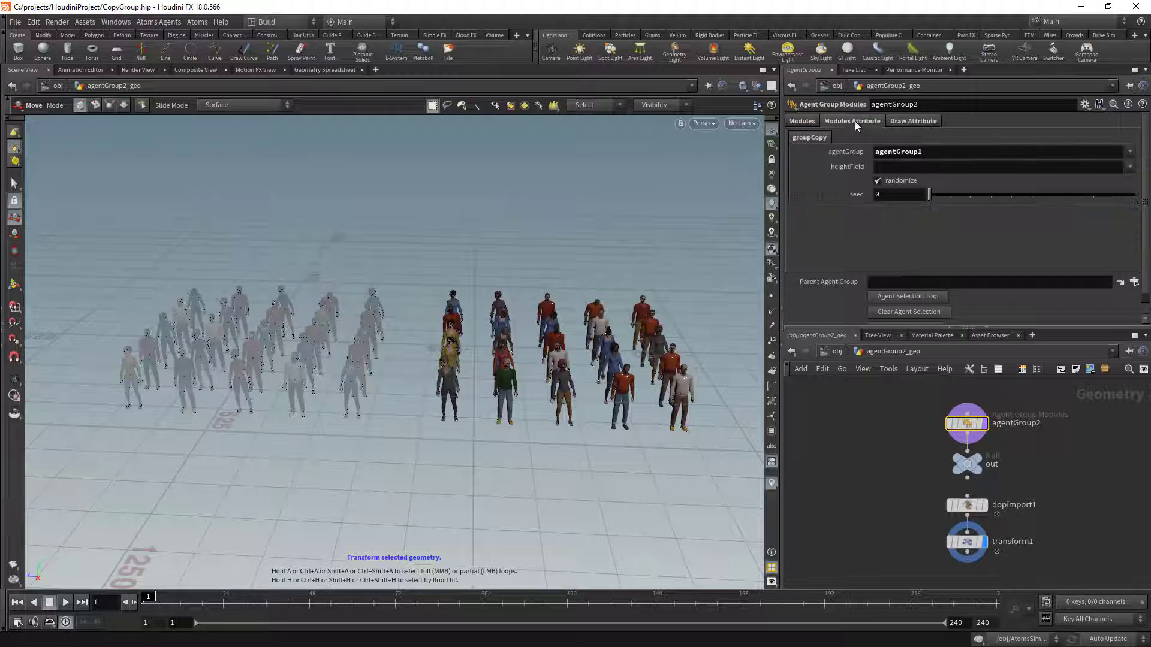
{"action": "left_click", "coordinate": [880, 182]}
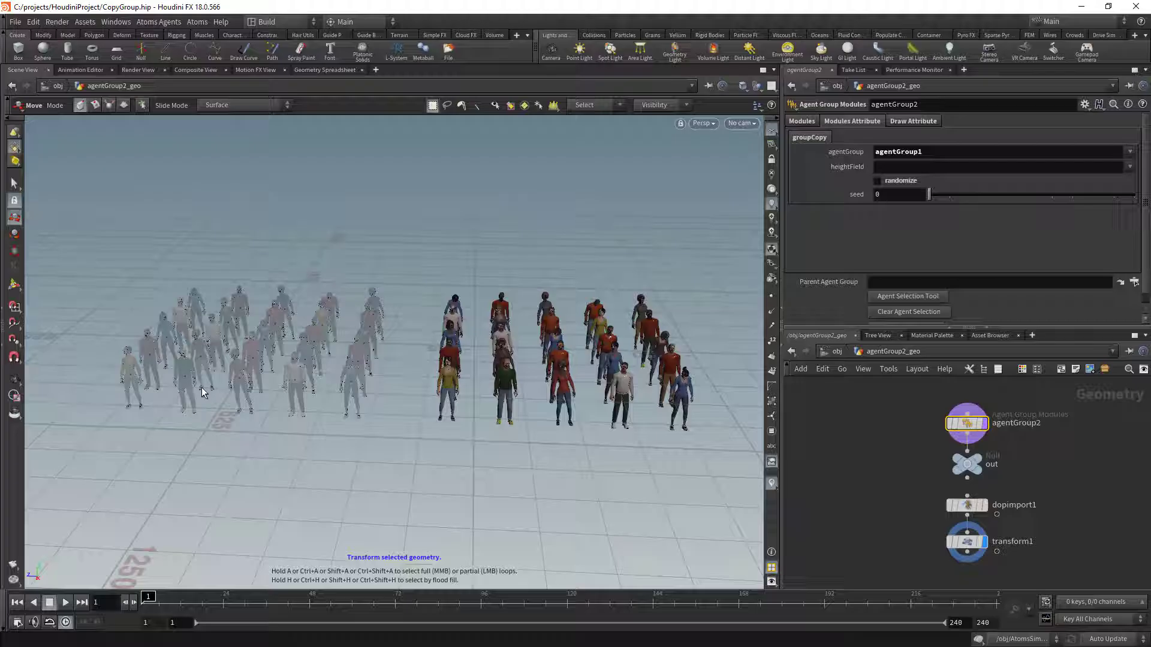
{"action": "left_click_drag", "start_coordinate": [488, 390], "coordinate": [480, 383], "text": "alt"}
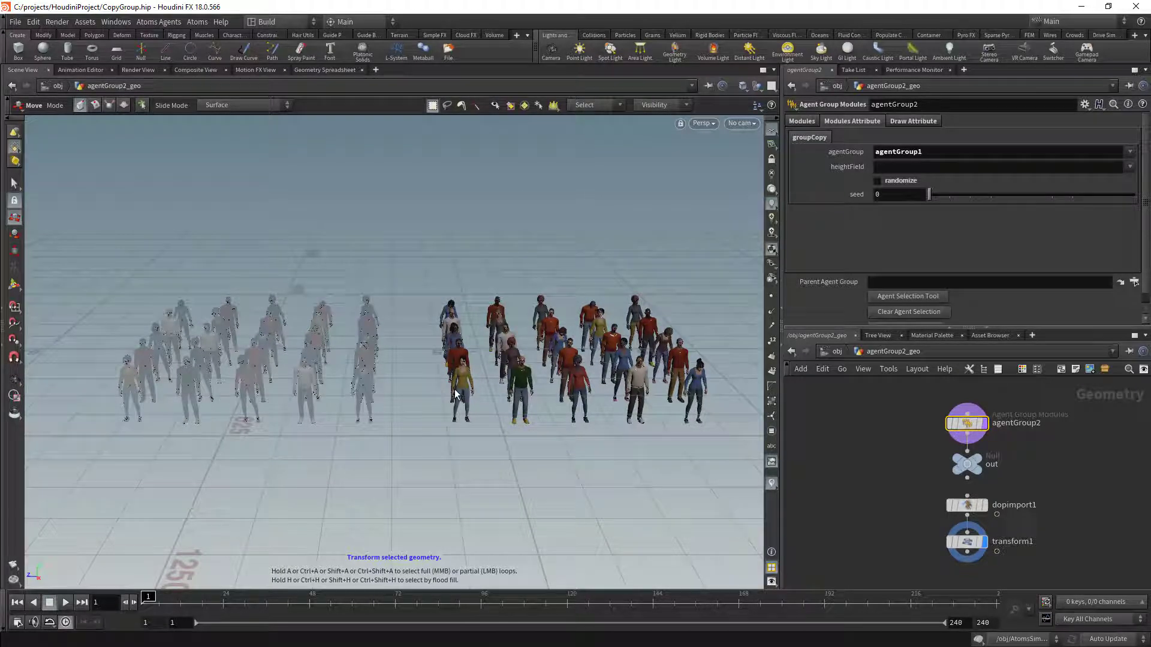
{"action": "left_click", "coordinate": [877, 181]}
{"action": "left_click", "coordinate": [892, 197]}
{"action": "type", "text": "1"}
{"action": "key", "text": "Tab"}
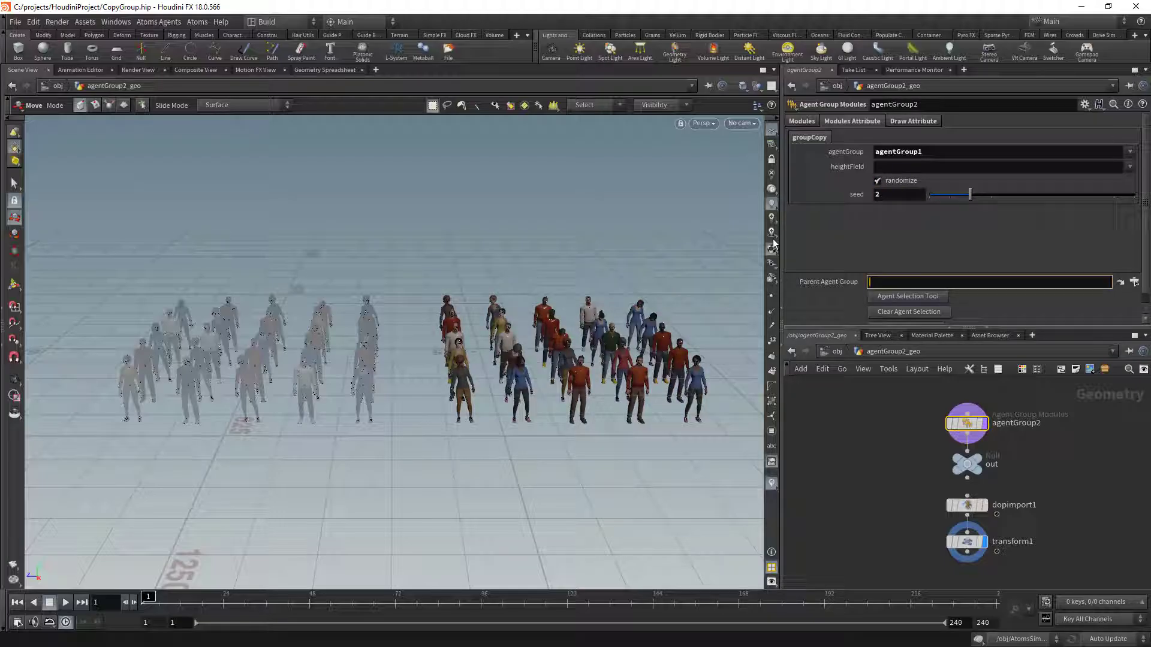
{"action": "left_click", "coordinate": [887, 191]}
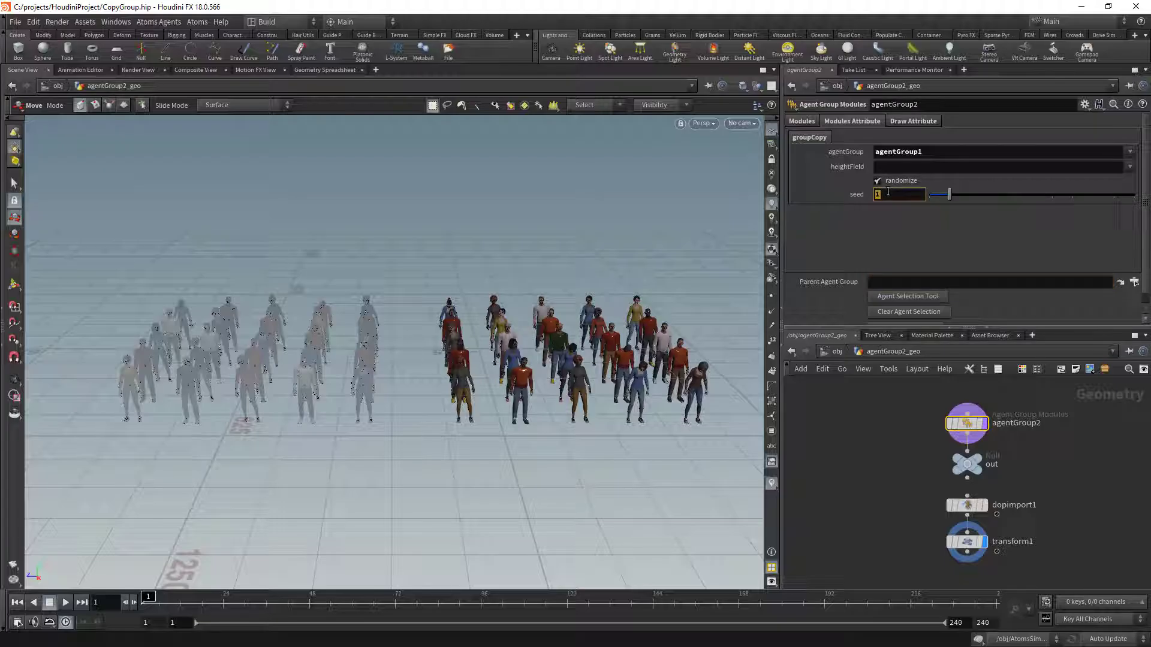
{"action": "type", "text": "0"}
{"action": "key", "text": "Return"}
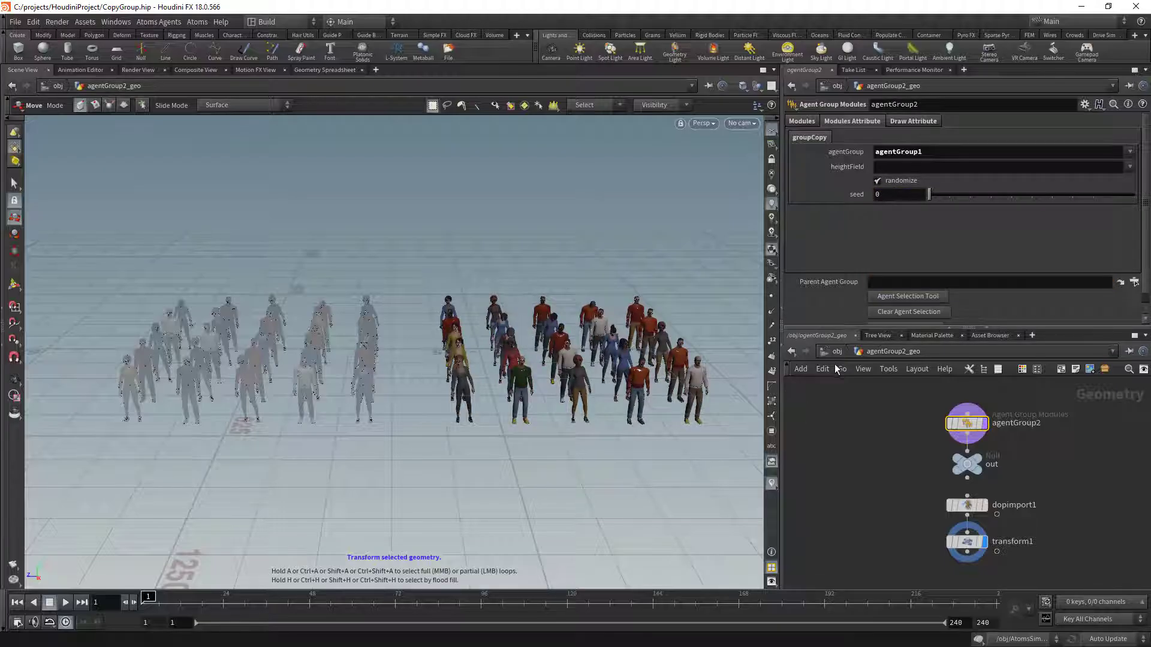
Display grid_object1 and set agentGroup1's heightField to hf.
{"action": "left_click", "coordinate": [833, 355]}
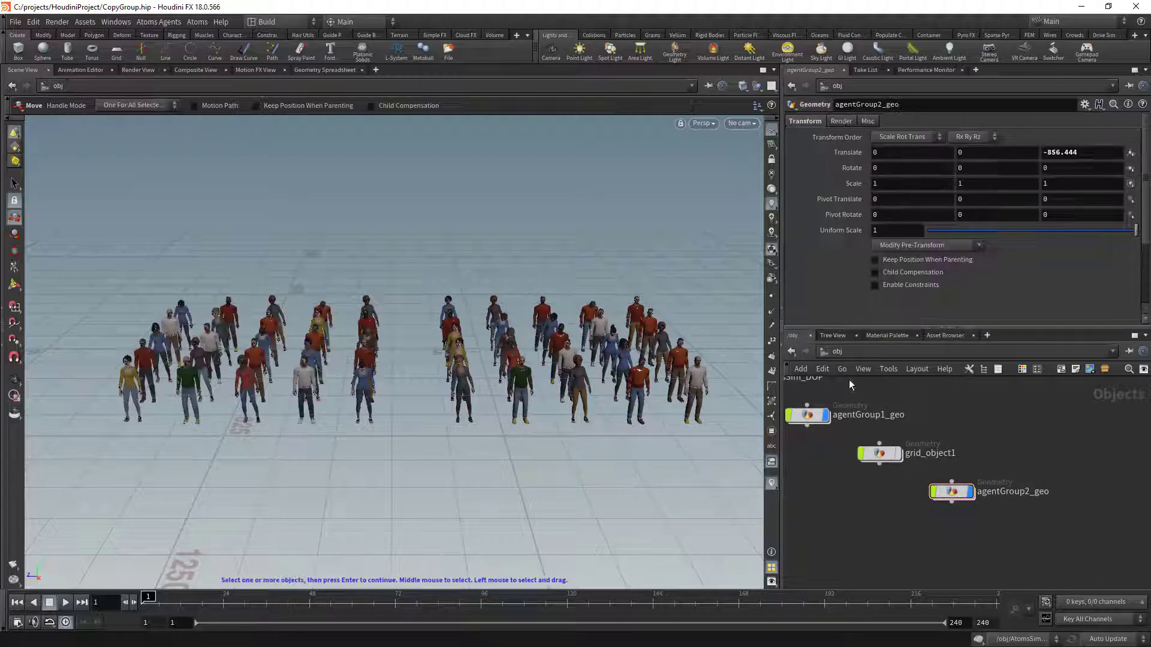
{"action": "left_click", "coordinate": [898, 454]}
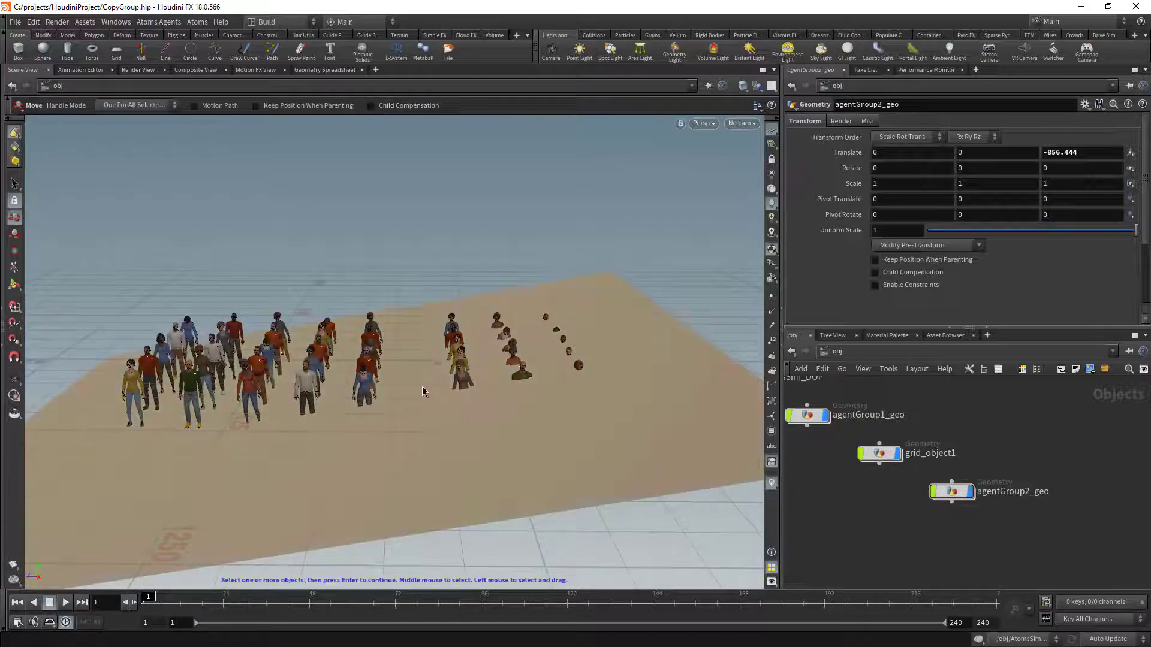
{"action": "double_click", "coordinate": [806, 415]}
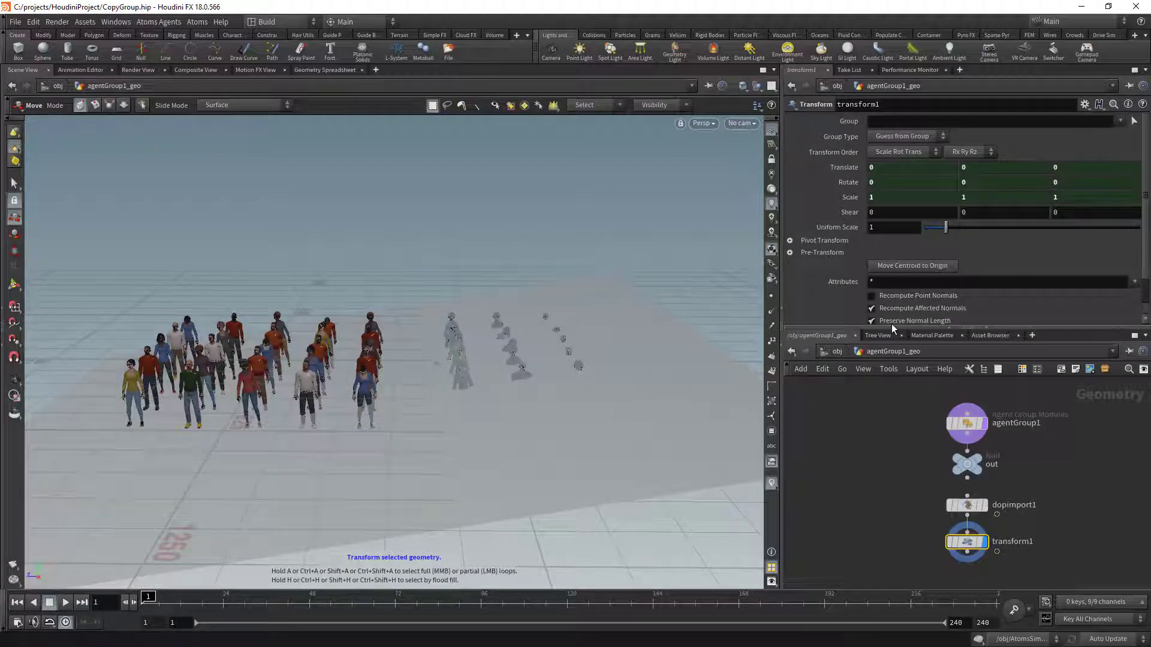
{"action": "left_click", "coordinate": [966, 426]}
{"action": "scroll", "coordinate": [844, 143], "scroll_direction": "up", "scroll_amount": 3}
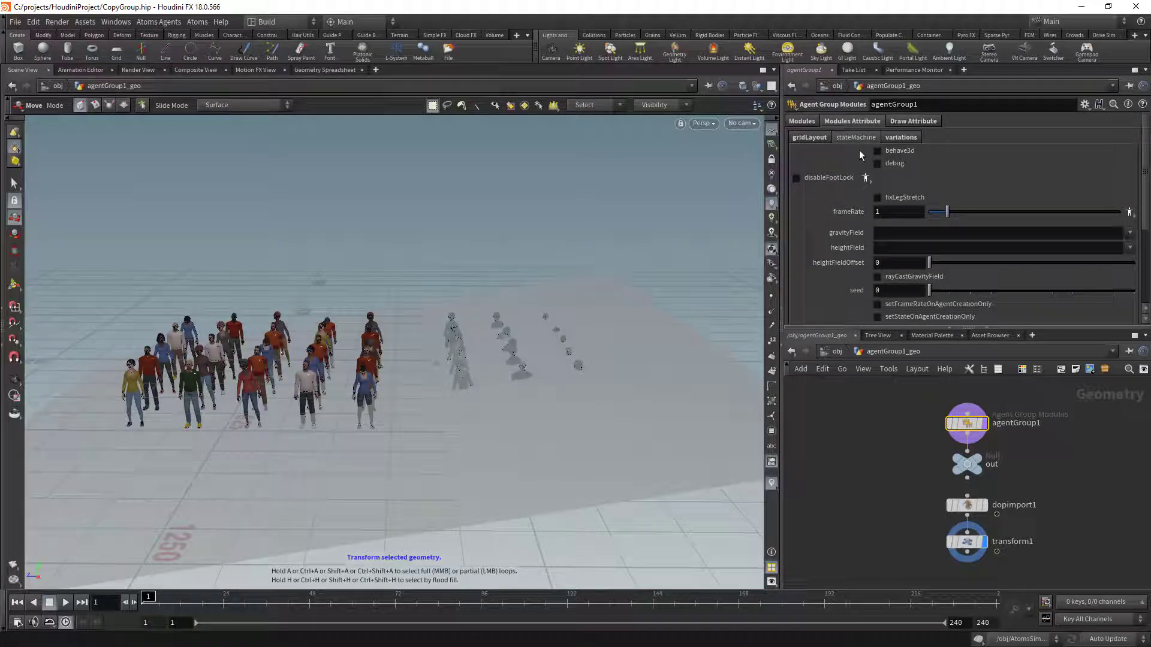
{"action": "left_click", "coordinate": [888, 218]}
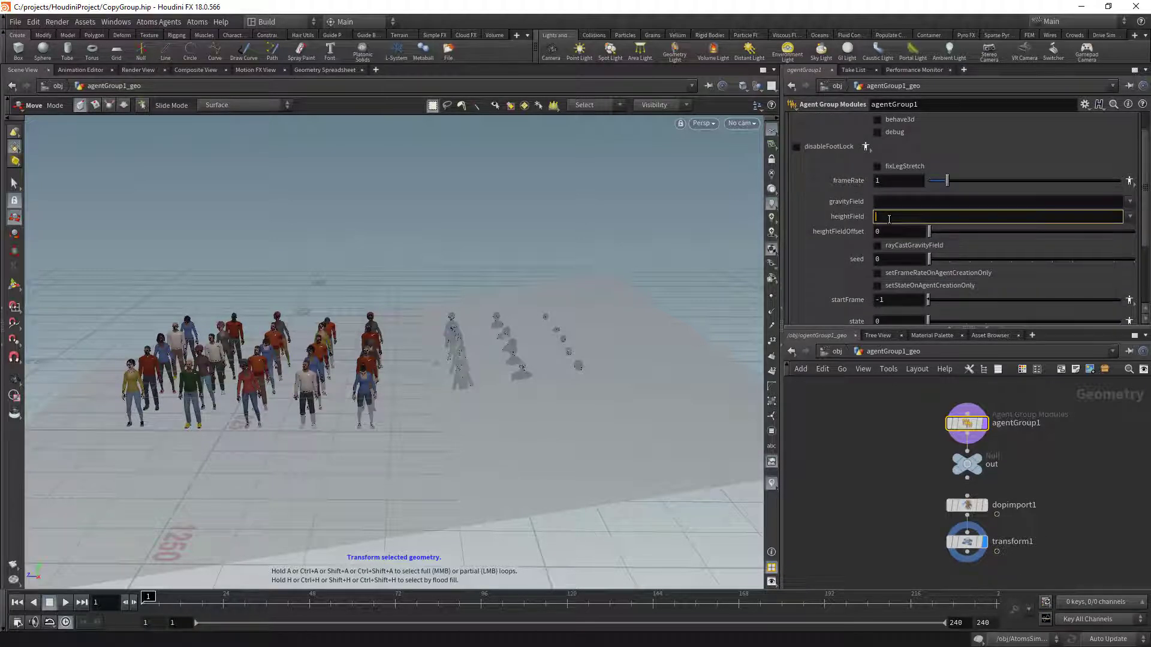
{"action": "key", "text": "Tab"}
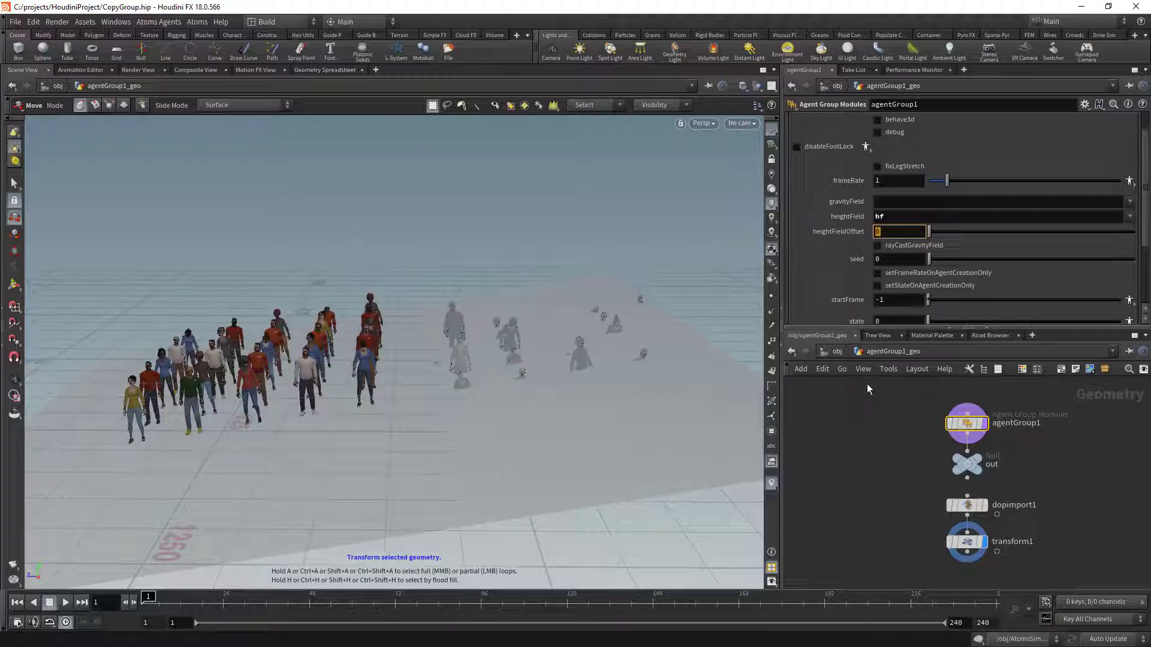
Raise agentGroup2_geo to Translate Y 285.997.
{"action": "left_click", "coordinate": [838, 351]}
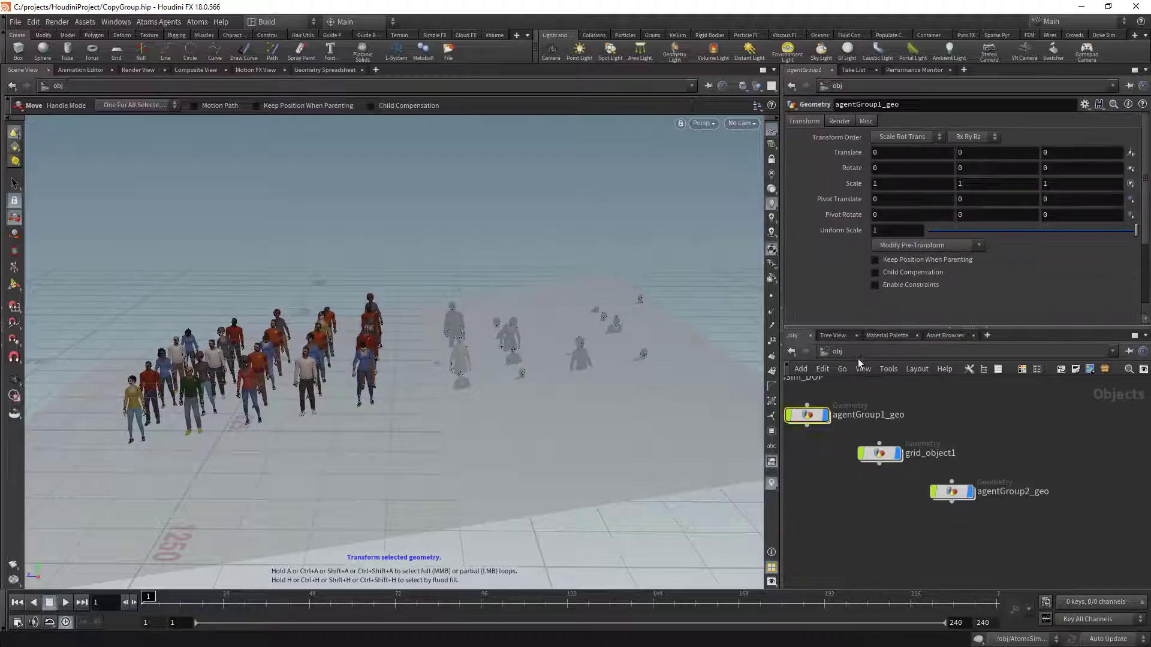
{"action": "left_click", "coordinate": [952, 492]}
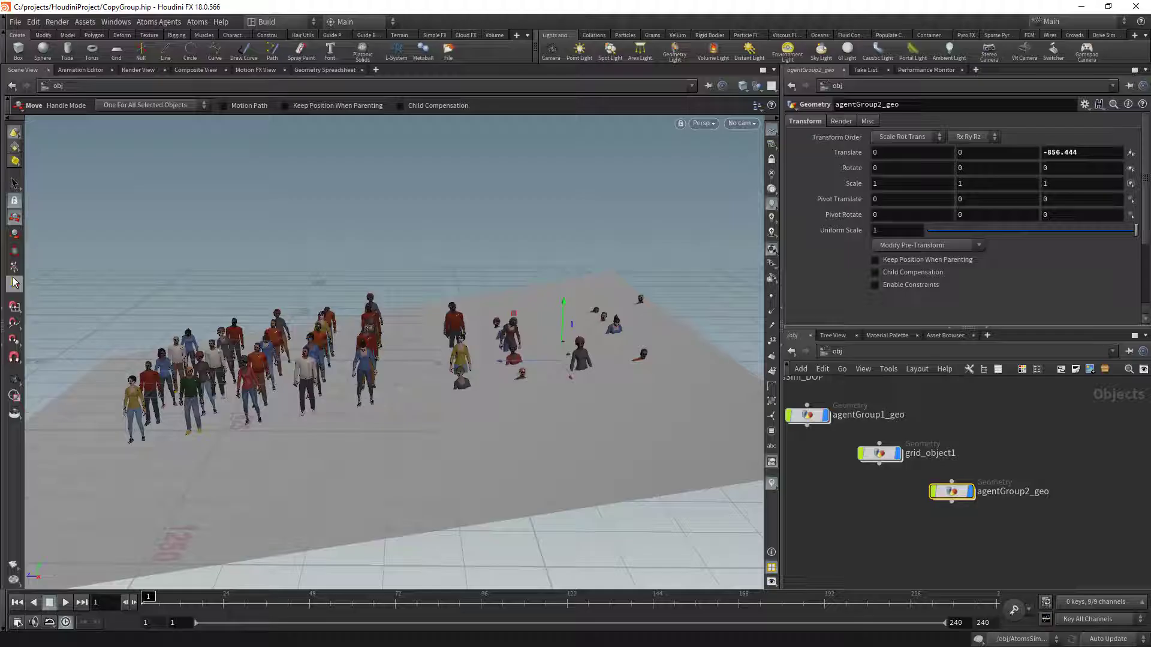
{"action": "left_click", "coordinate": [15, 251]}
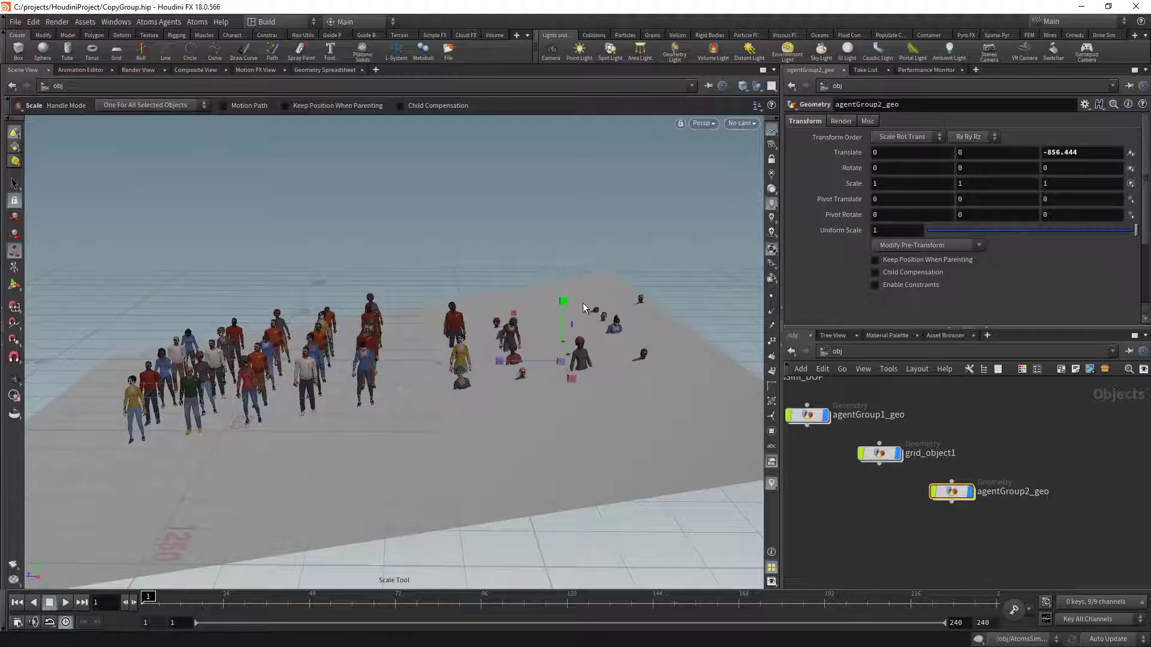
{"action": "left_click", "coordinate": [14, 218]}
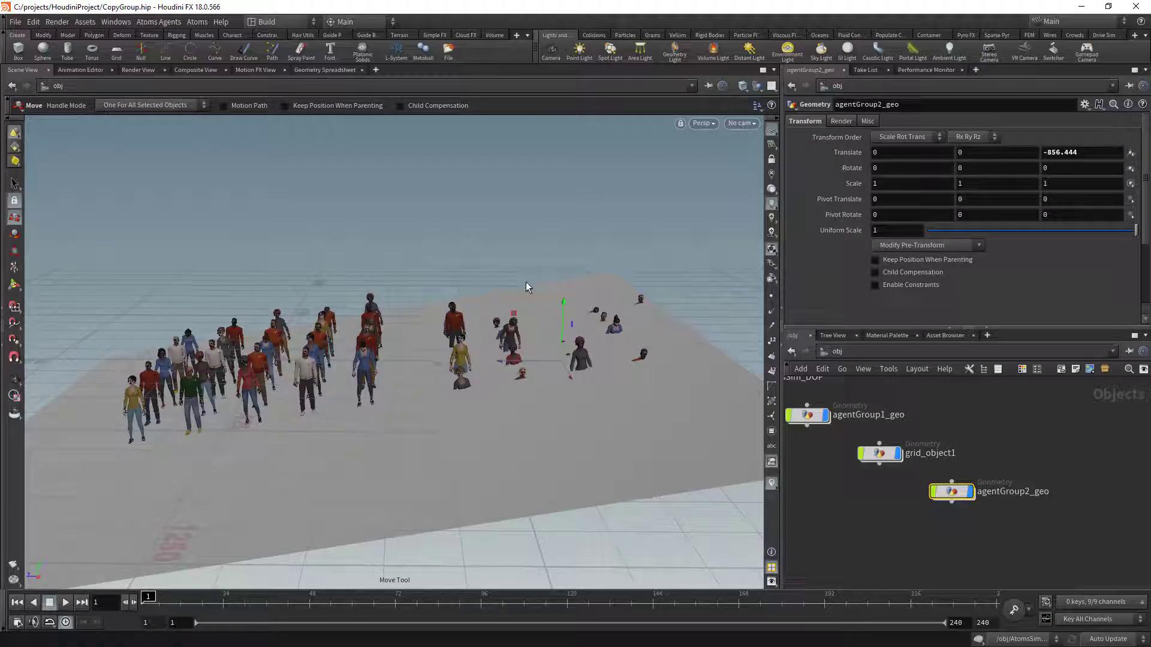
{"action": "left_click_drag", "start_coordinate": [562, 303], "coordinate": [565, 200]}
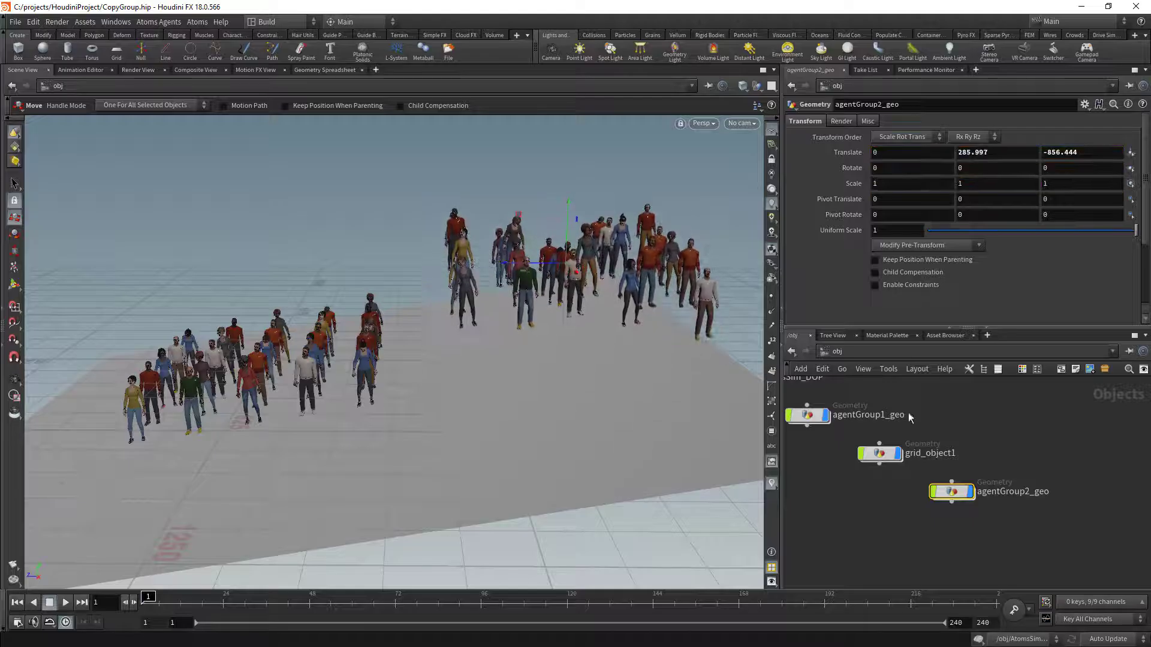
Set agentGroup2's heightField to hf.
{"action": "double_click", "coordinate": [959, 493]}
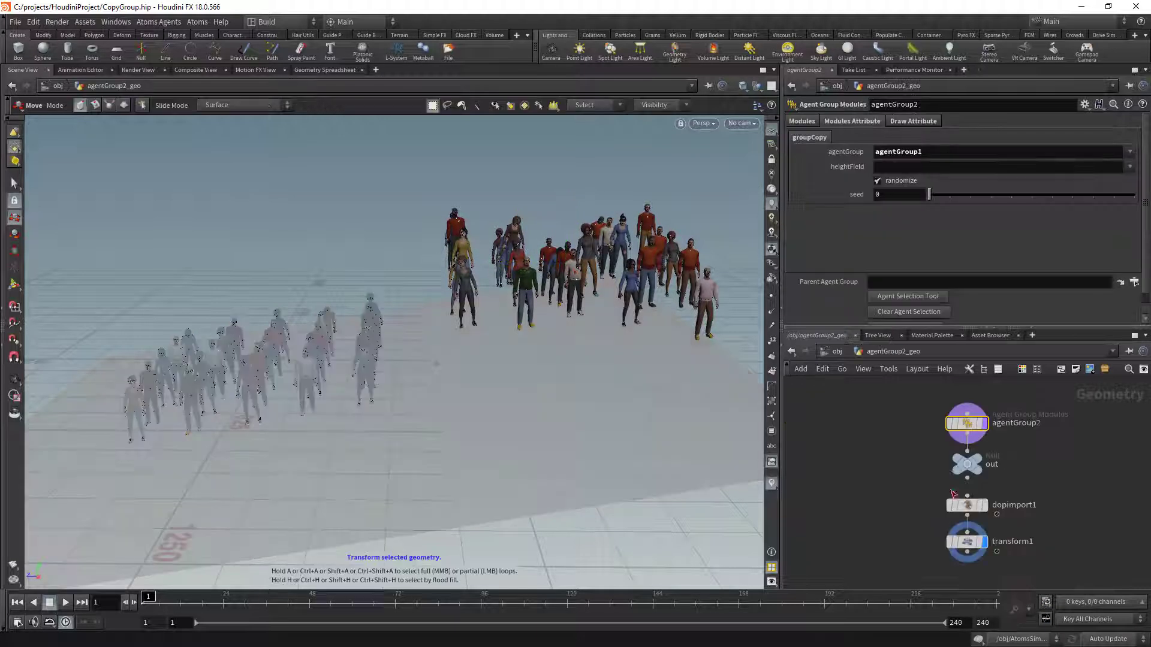
{"action": "left_click", "coordinate": [1130, 181]}
{"action": "key", "text": "Escape"}
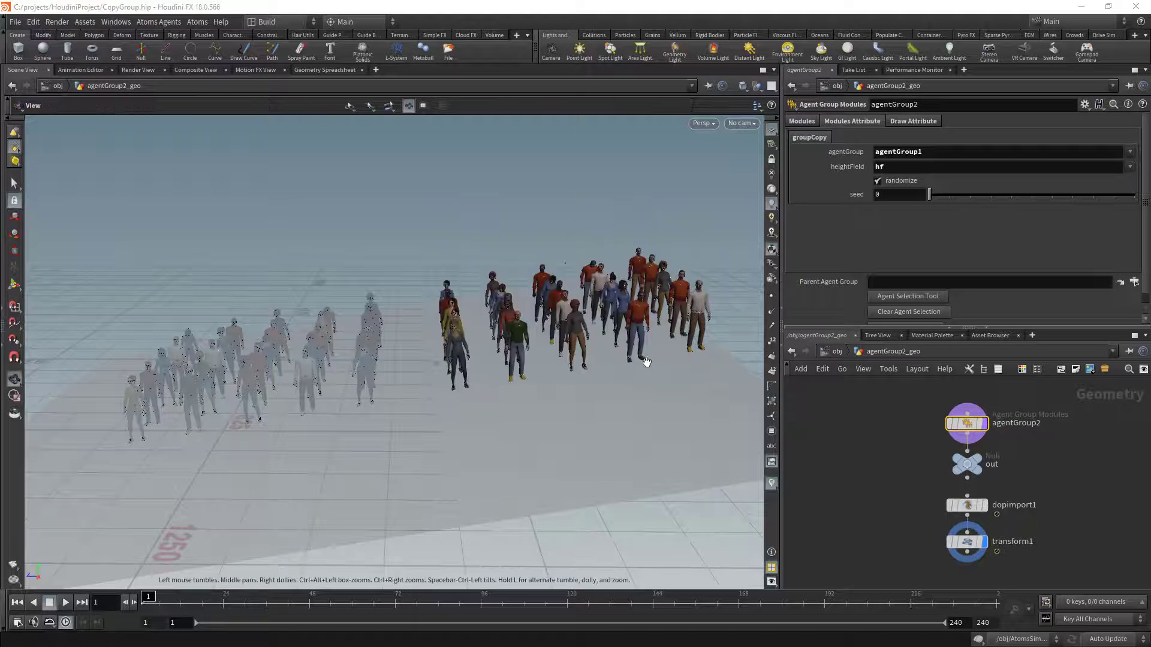
{"action": "left_click_drag", "start_coordinate": [642, 359], "coordinate": [456, 336]}
Play the crowd animation and stop it at frame 95.
{"action": "key", "text": "t"}
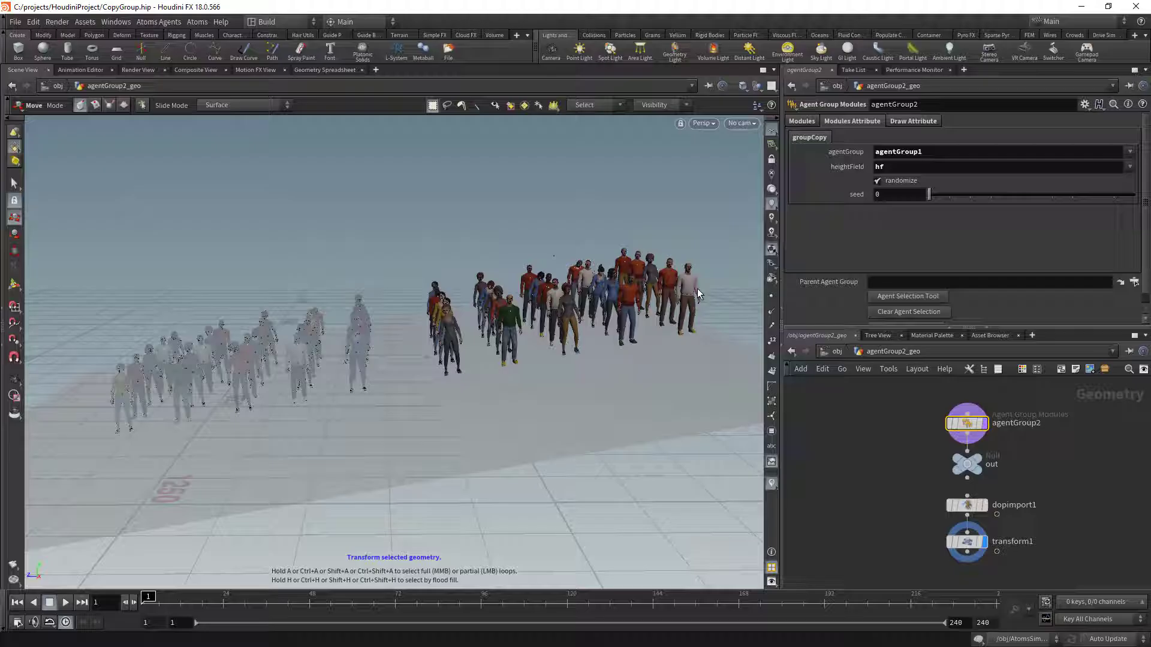
{"action": "left_click", "coordinate": [65, 603]}
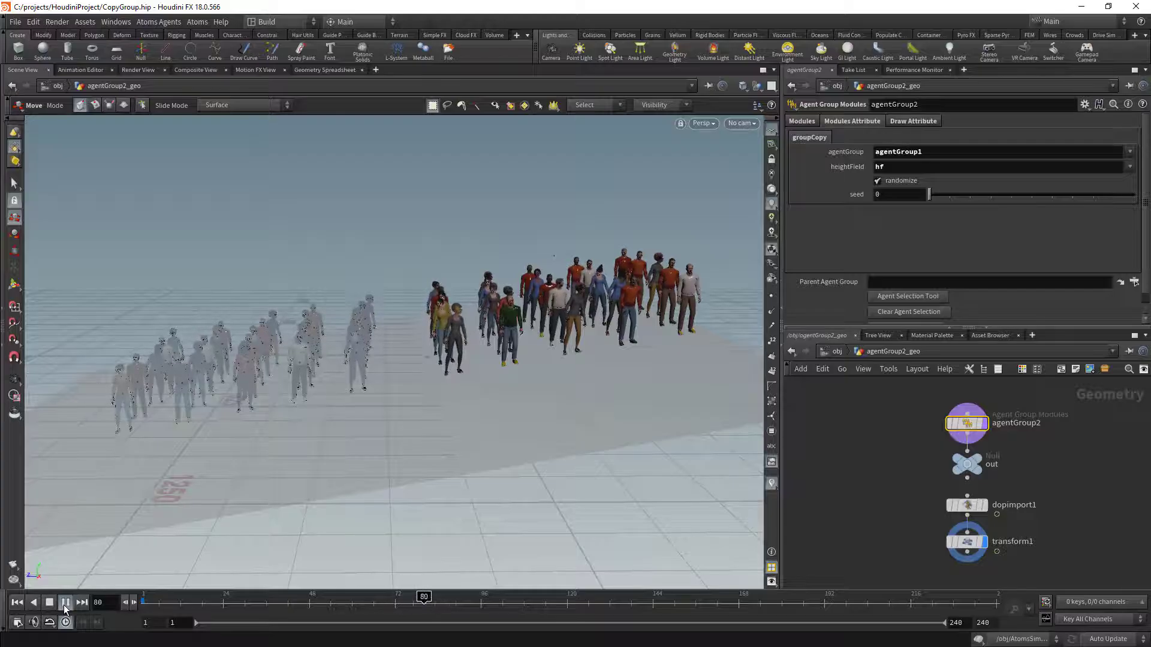
{"action": "left_click", "coordinate": [50, 603]}
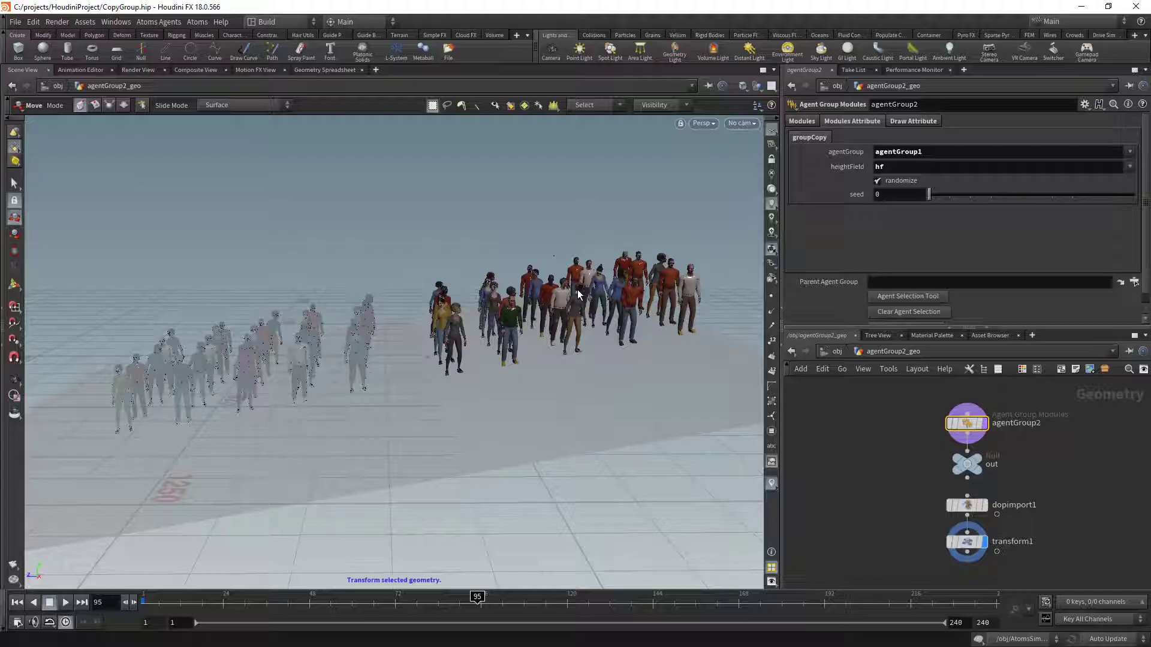
Pan and orbit around both crowds on the terrain, then return to /obj.
{"action": "left_click_drag", "start_coordinate": [623, 322], "coordinate": [551, 390], "text": "alt"}
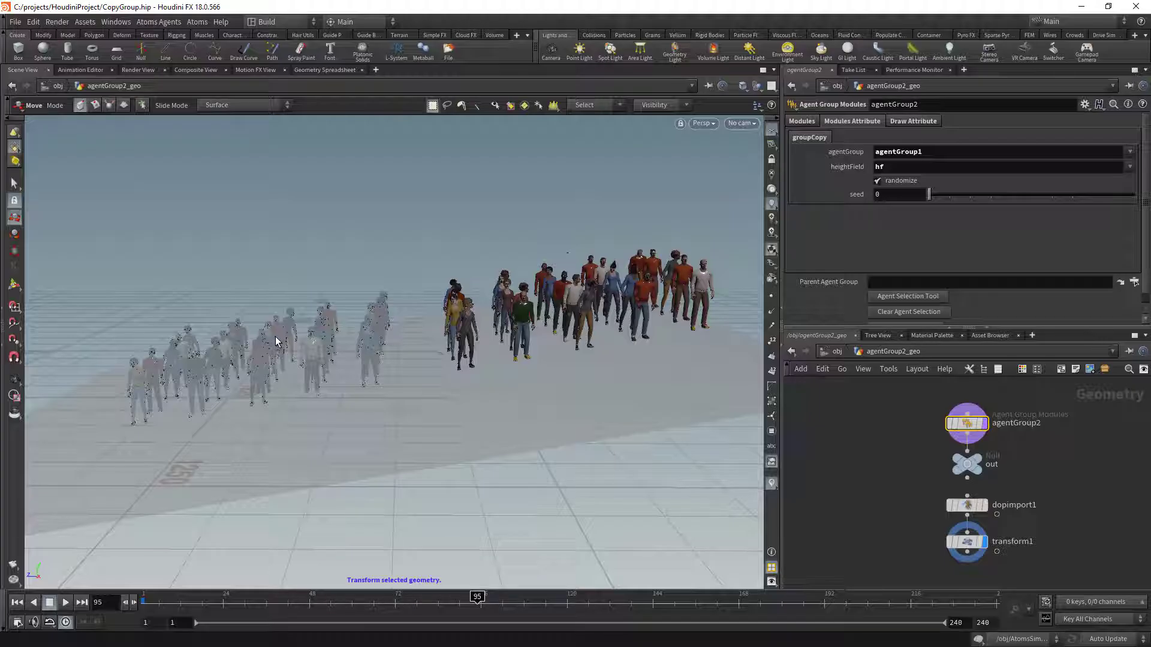
{"action": "key", "text": "Escape"}
{"action": "middle_click_drag", "start_coordinate": [664, 305], "coordinate": [609, 309]}
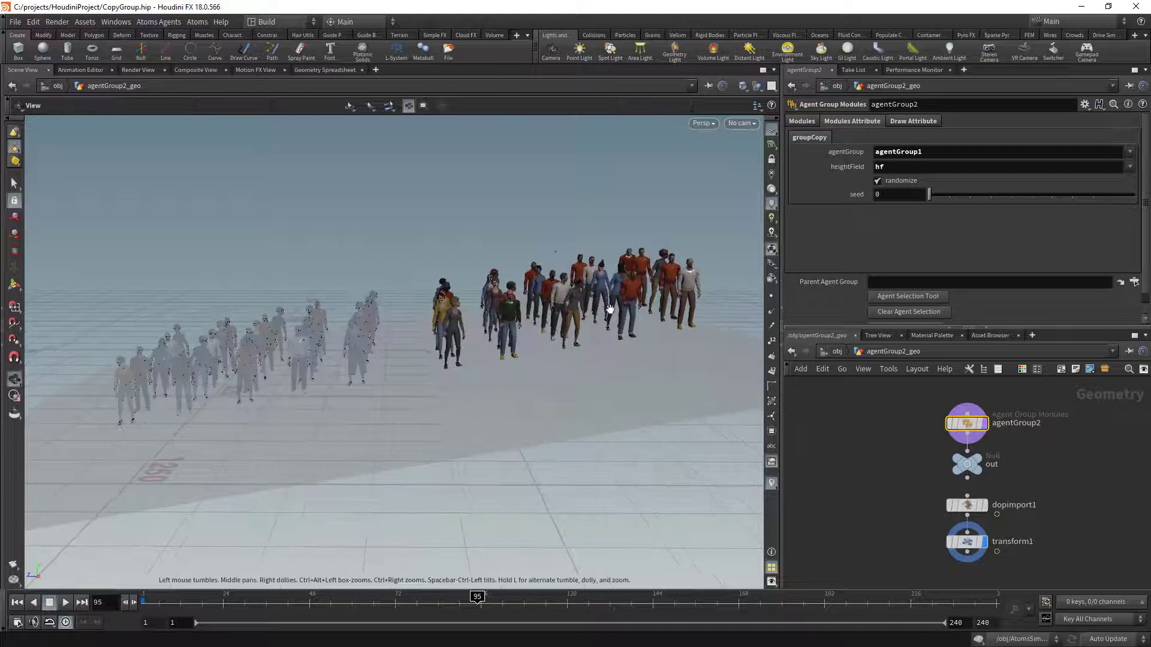
{"action": "left_click_drag", "start_coordinate": [618, 319], "coordinate": [431, 361]}
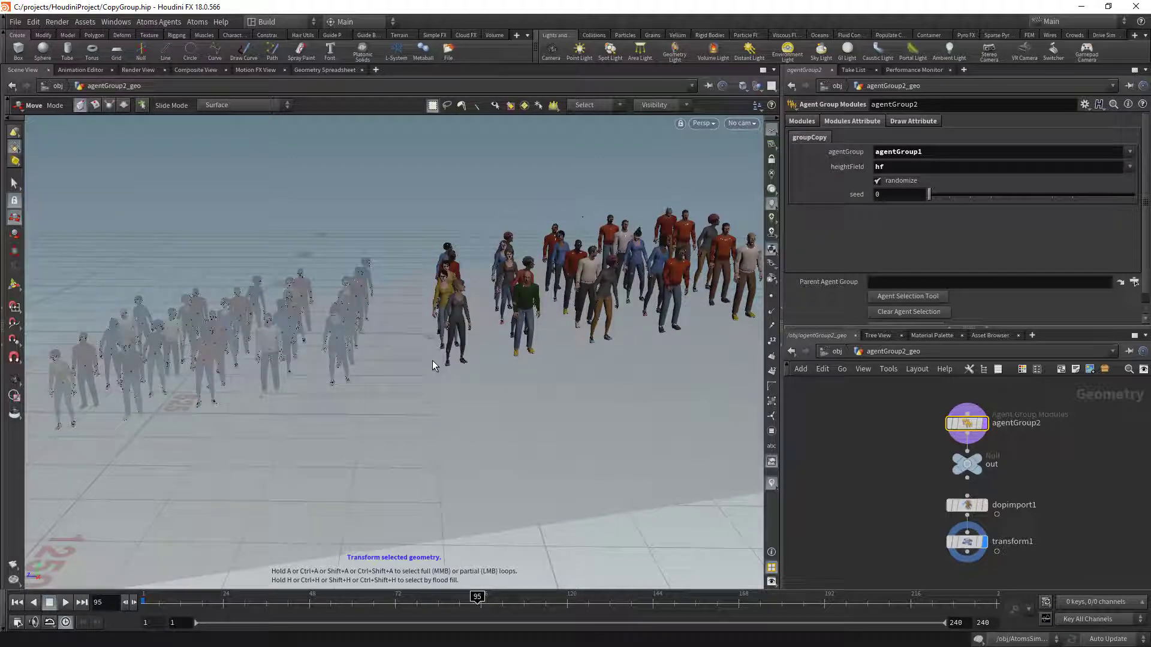
{"action": "key", "text": "space"}
{"action": "left_click_drag", "start_coordinate": [433, 364], "coordinate": [489, 366]}
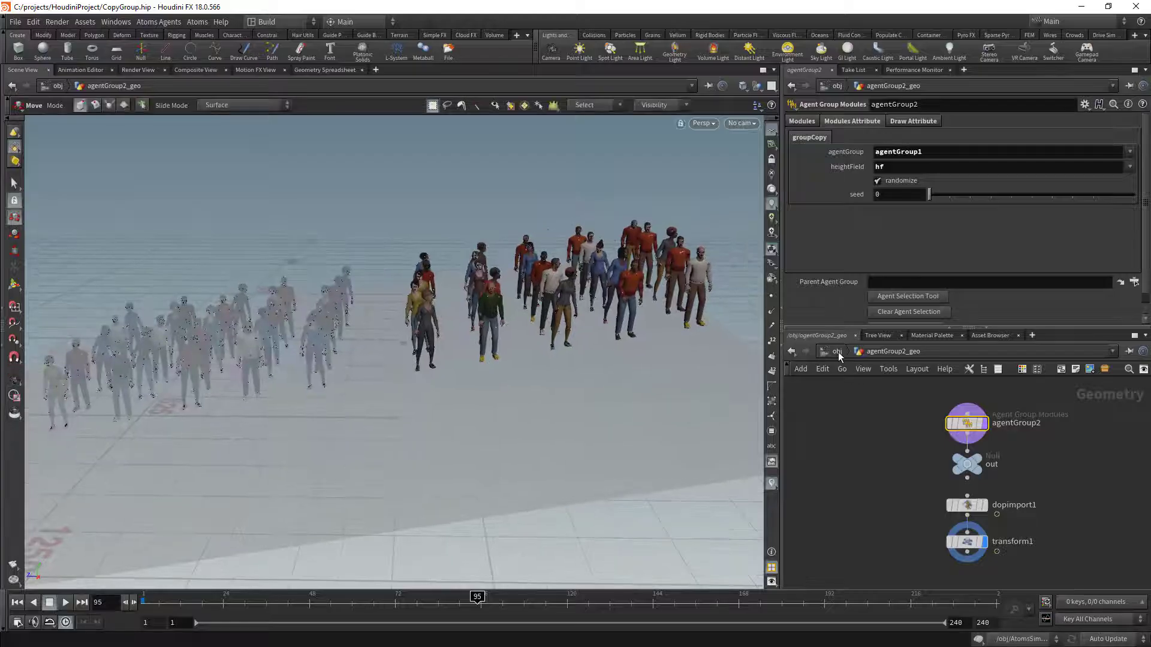
{"action": "key", "text": "u"}
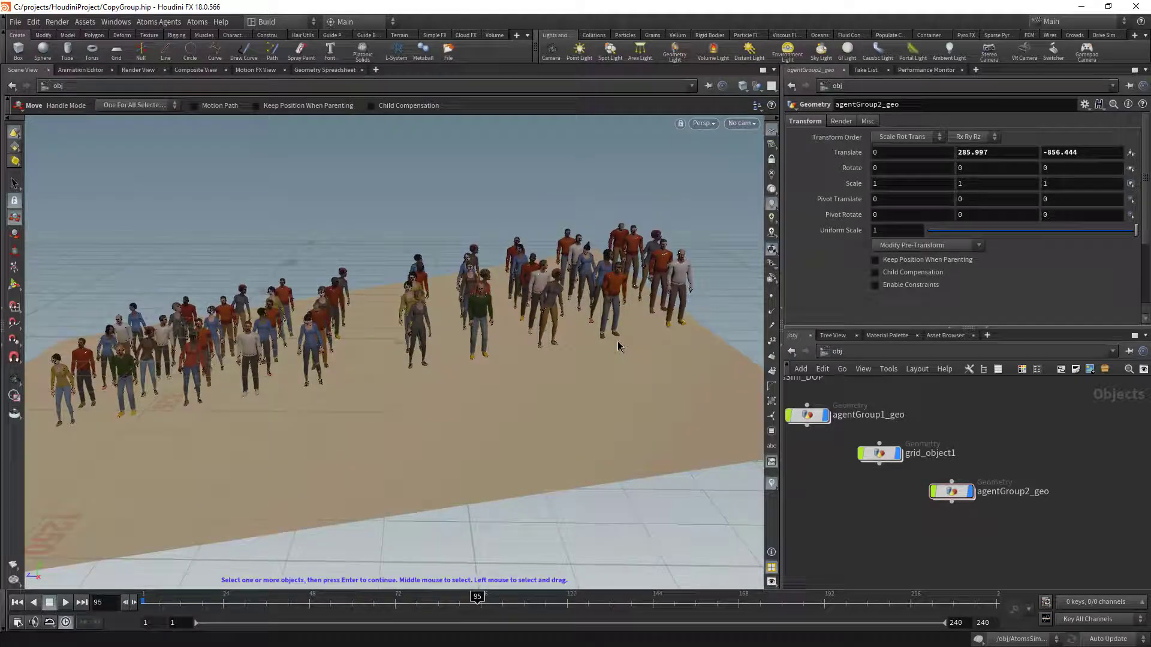